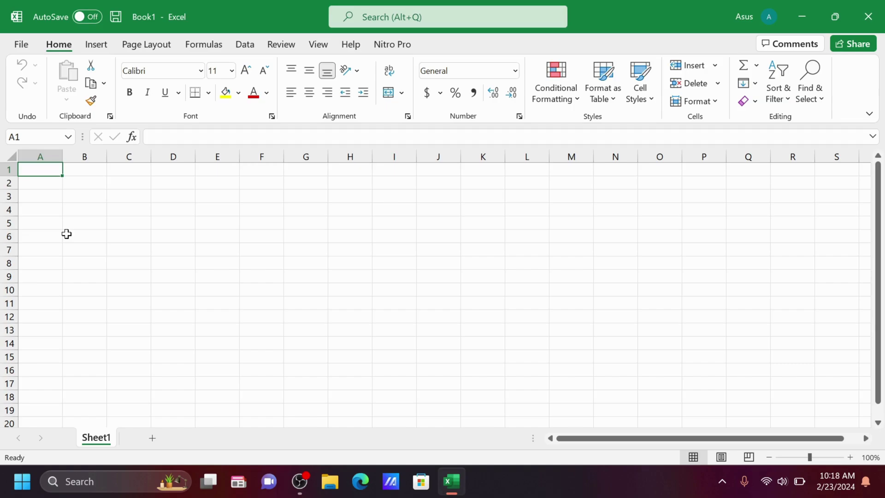
Enter the title DAFTAR HADIR RAPAT GABUNGAN in A1 and the date 2/2/2024 in A3
{"action": "type", "text": "DAF"}
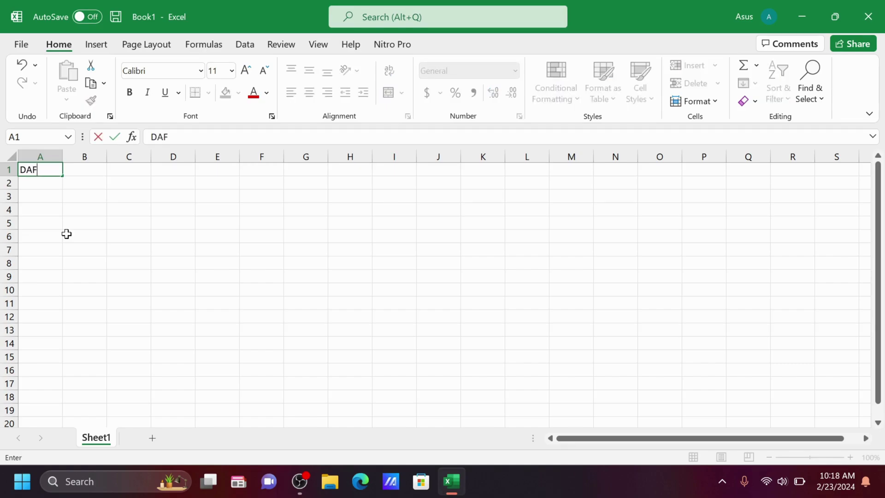
{"action": "type", "text": "TAR HADIR RAPA"}
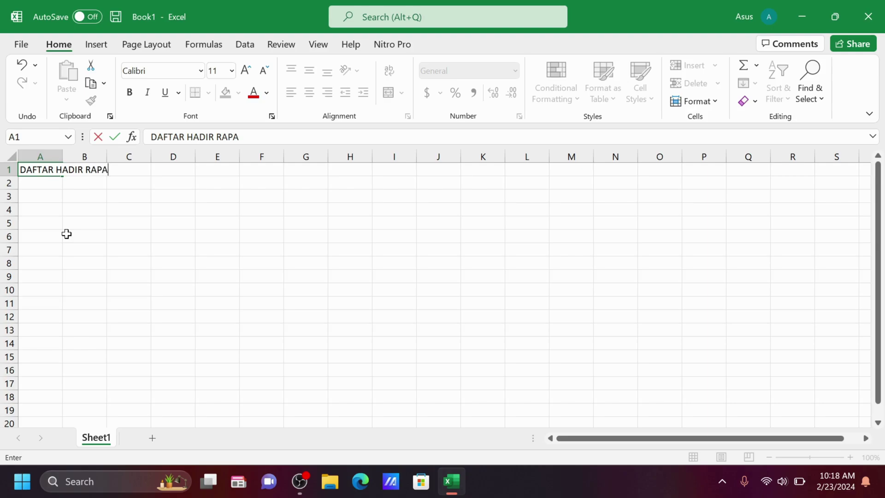
{"action": "type", "text": "T GABUNGA"}
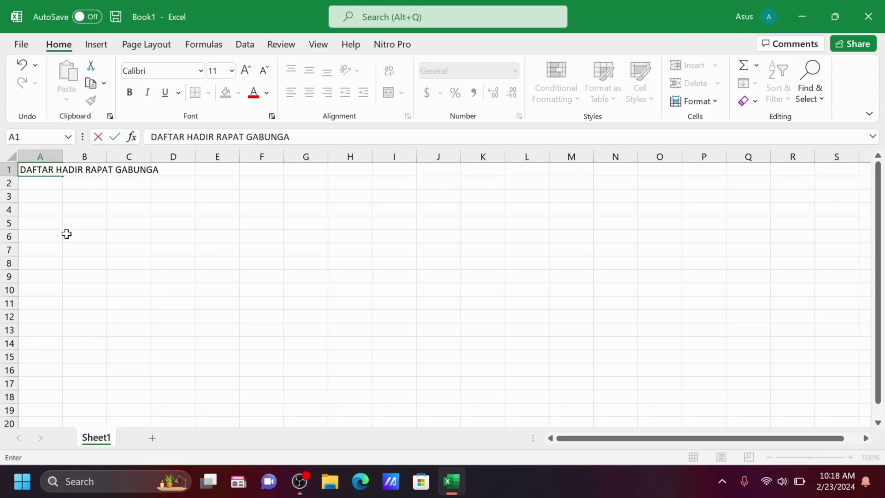
{"action": "type", "text": "N"}
{"action": "left_click", "coordinate": [41, 197]}
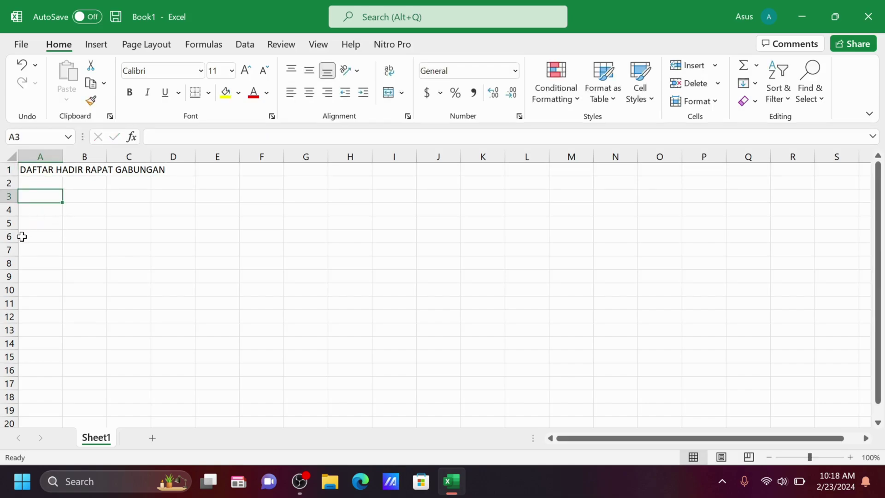
{"action": "type", "text": "2/"}
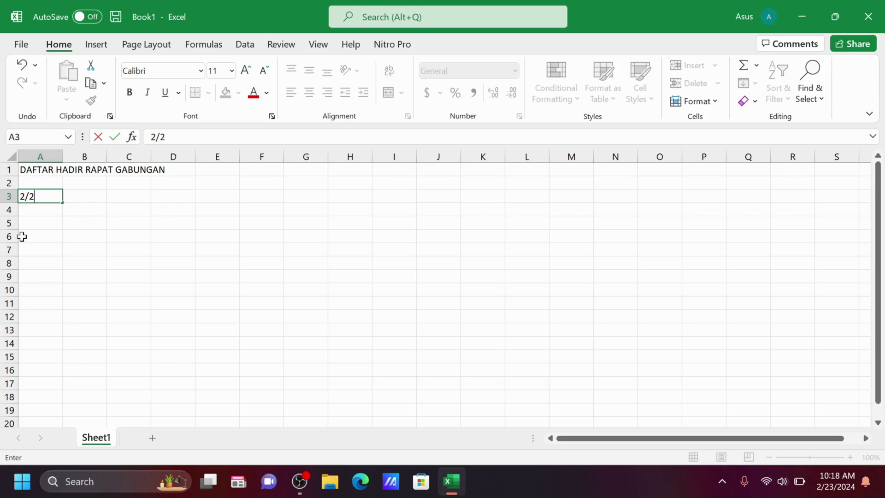
{"action": "type", "text": "2/2024"}
Enter the table headers No., Nama, Jabatan, Instansi and Tanda Tangan in cells A5 to E5
{"action": "left_click", "coordinate": [38, 222]}
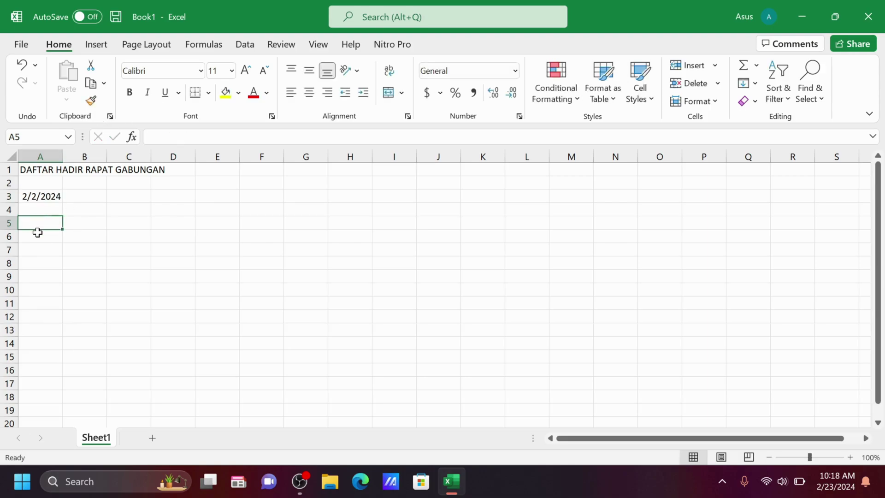
{"action": "type", "text": "NO"}
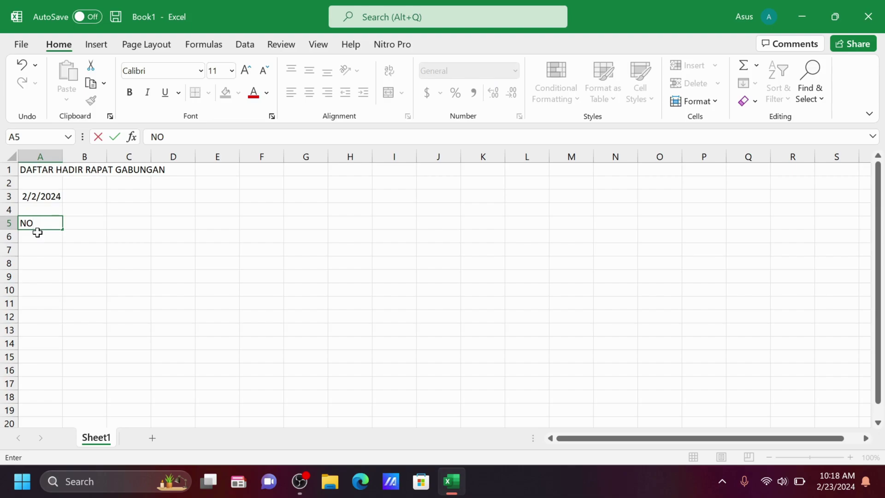
{"action": "key", "text": "BackSpace"}
{"action": "key", "text": "Tab"}
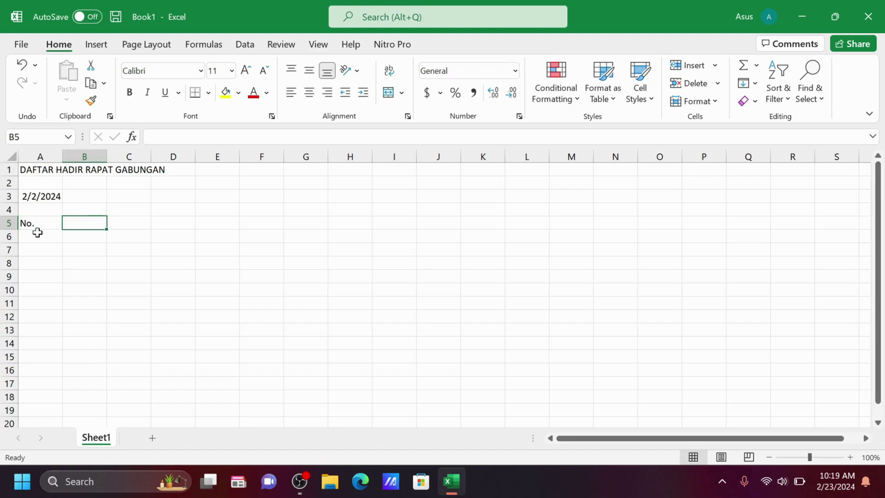
{"action": "type", "text": "Nama"}
{"action": "key", "text": "Tab"}
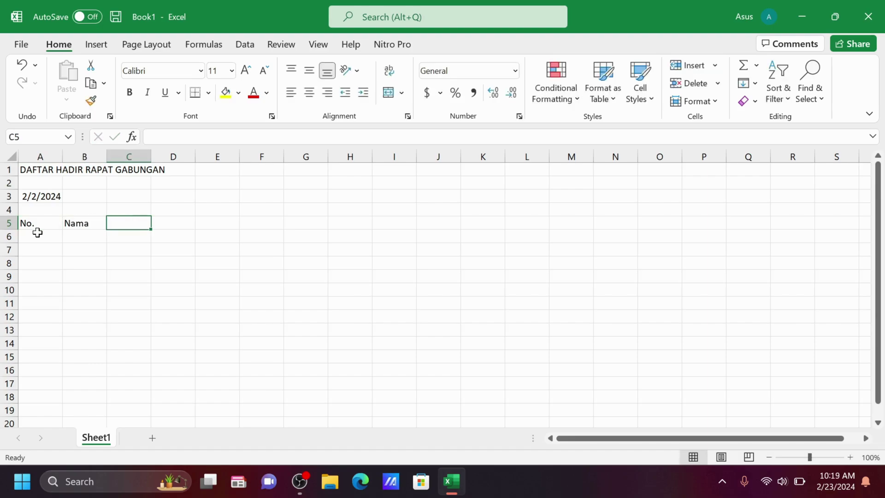
{"action": "type", "text": "Jabatan"}
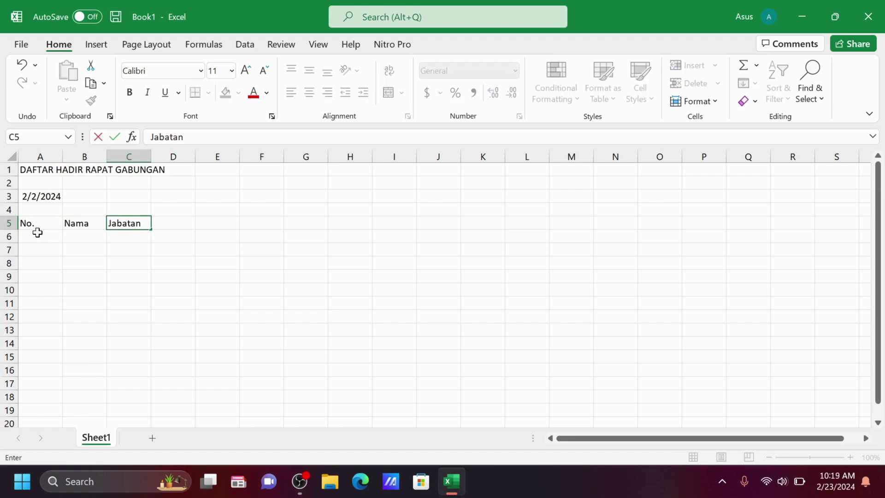
{"action": "key", "text": "Tab"}
{"action": "type", "text": "I"}
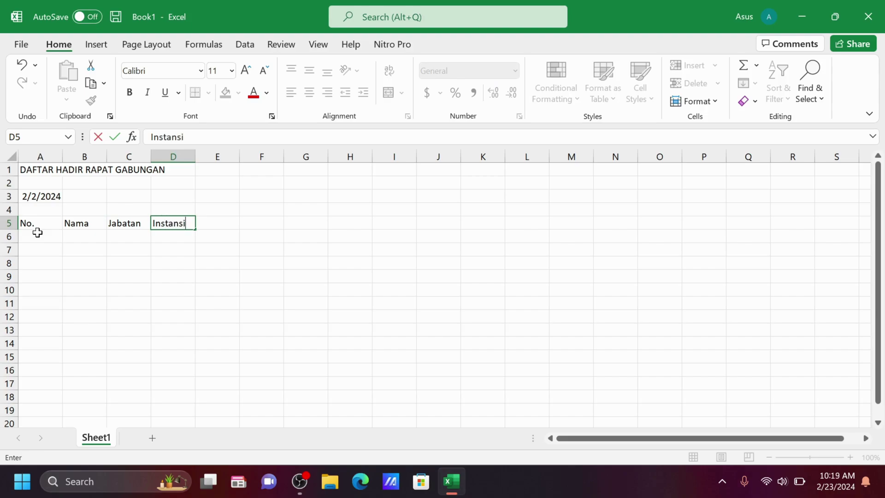
{"action": "type", "text": "nstansi"}
{"action": "key", "text": "Tab"}
{"action": "type", "text": "Tanda"}
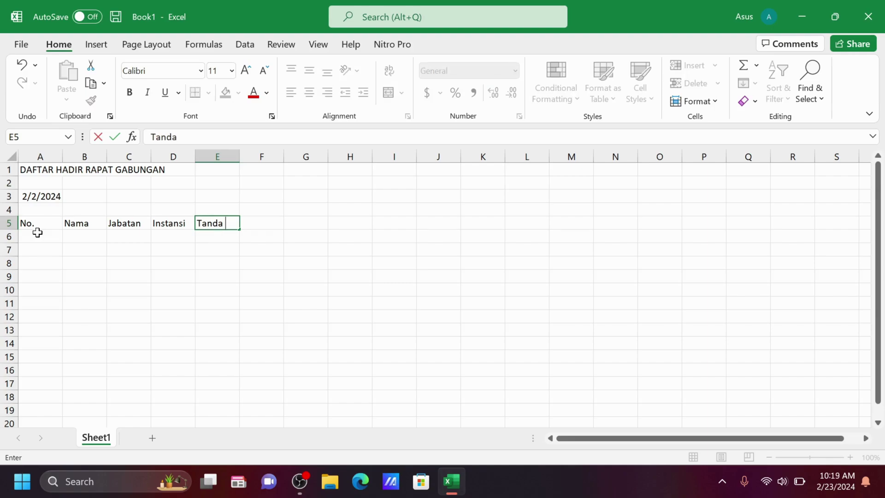
{"action": "type", "text": " Tangan"}
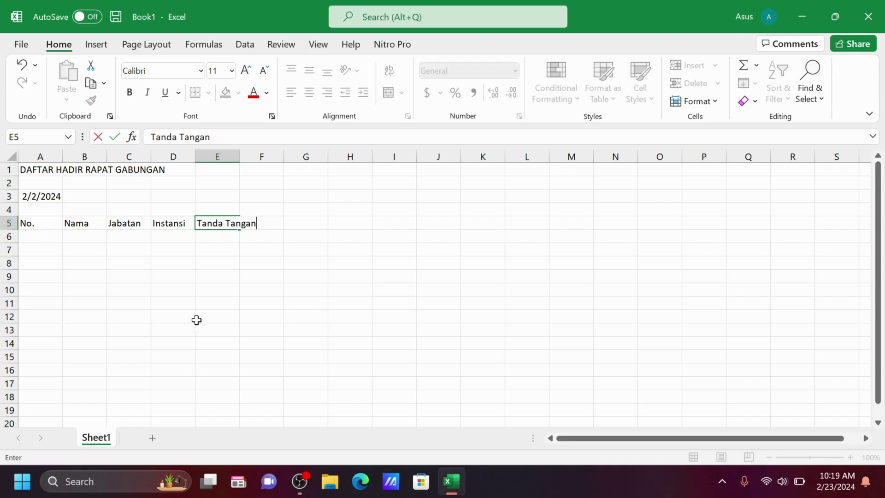
{"action": "left_click", "coordinate": [43, 238]}
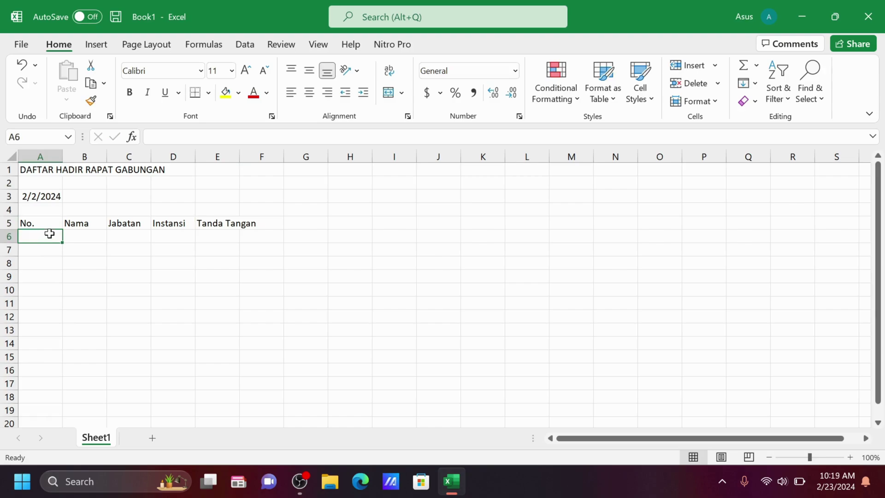
Narrow column A and widen column B, and merge and center the date across A3:B3
{"action": "left_click_drag", "start_coordinate": [63, 157], "coordinate": [134, 173]}
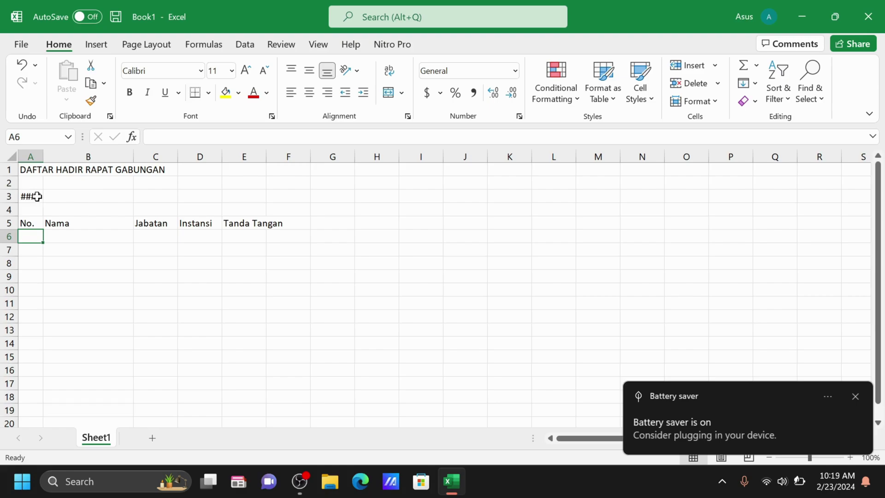
{"action": "left_click_drag", "start_coordinate": [35, 196], "coordinate": [97, 192]}
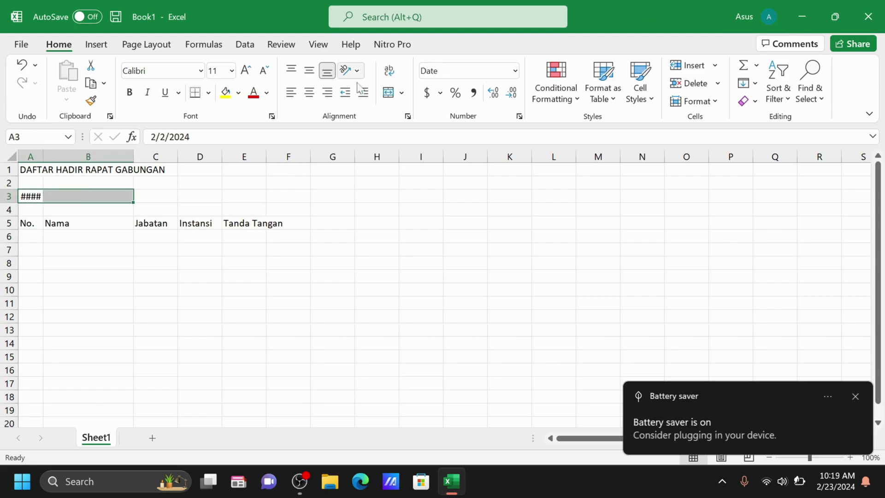
{"action": "left_click", "coordinate": [389, 92]}
Widen columns C and D, and merge and center the Tanda Tangan header across E5:F5
{"action": "left_click", "coordinate": [152, 226]}
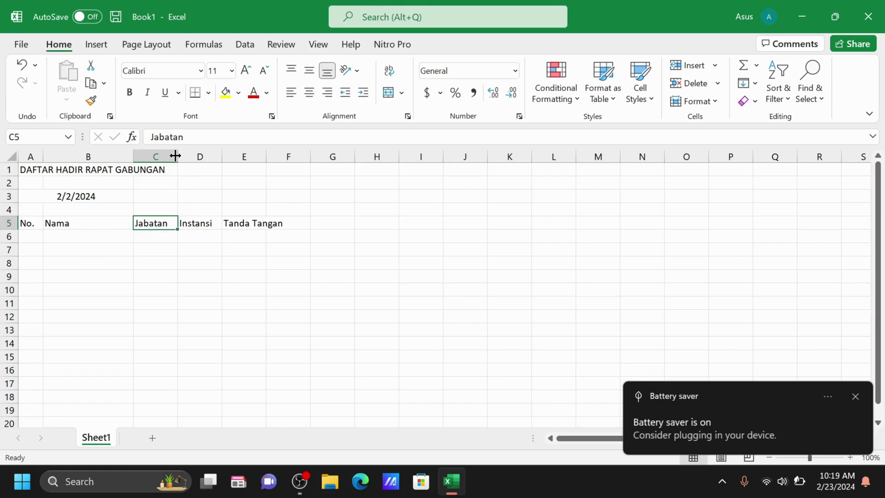
{"action": "left_click_drag", "start_coordinate": [178, 154], "coordinate": [297, 156]}
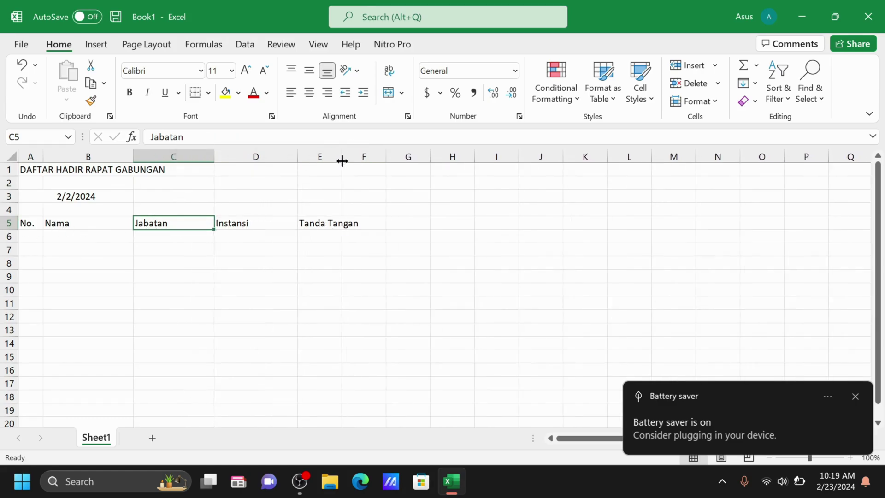
{"action": "left_click_drag", "start_coordinate": [316, 222], "coordinate": [369, 219]}
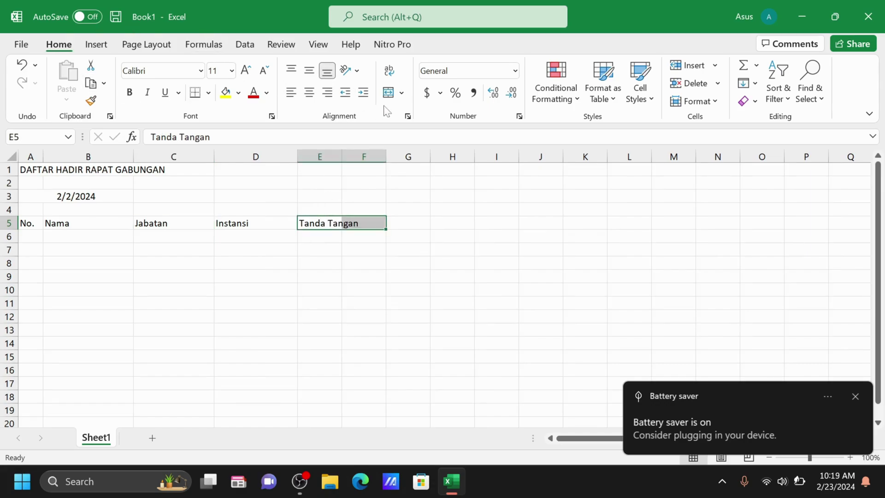
{"action": "left_click", "coordinate": [389, 93]}
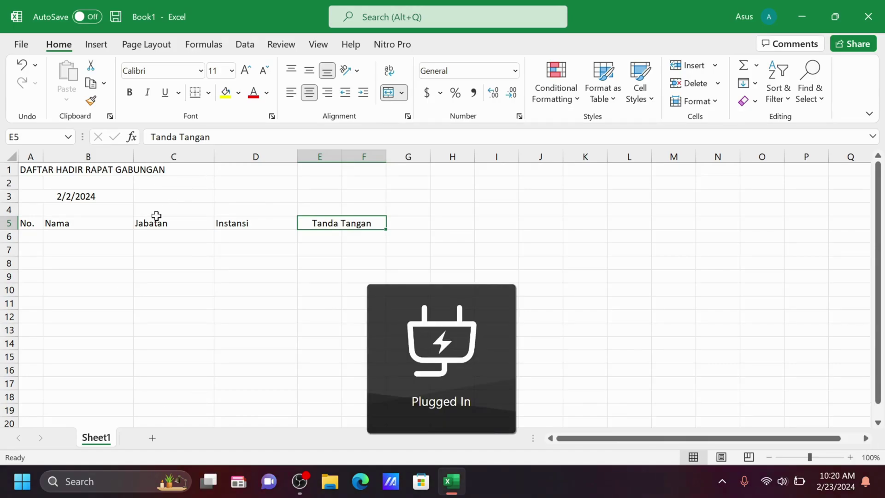
Number the rows under No. from 1 to 30 in A6:A35 by filling down from 1 and 2
{"action": "left_click", "coordinate": [27, 238]}
{"action": "type", "text": "1"}
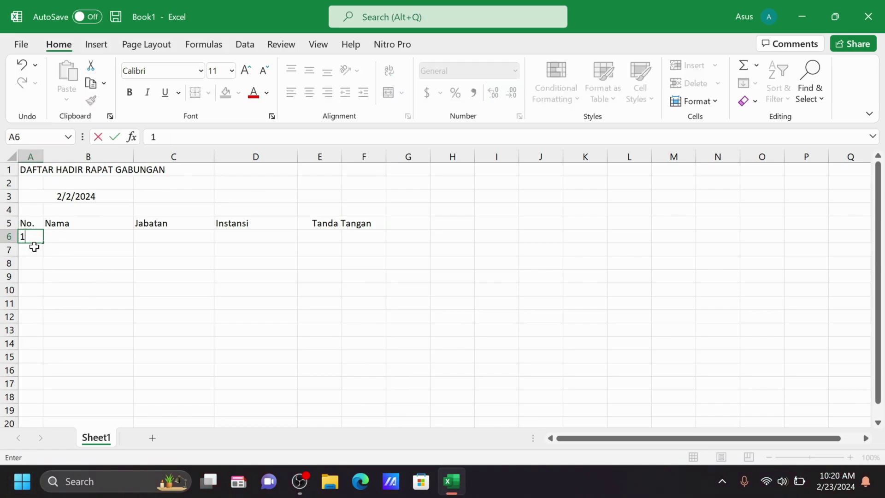
{"action": "left_click", "coordinate": [36, 249]}
{"action": "type", "text": "2"}
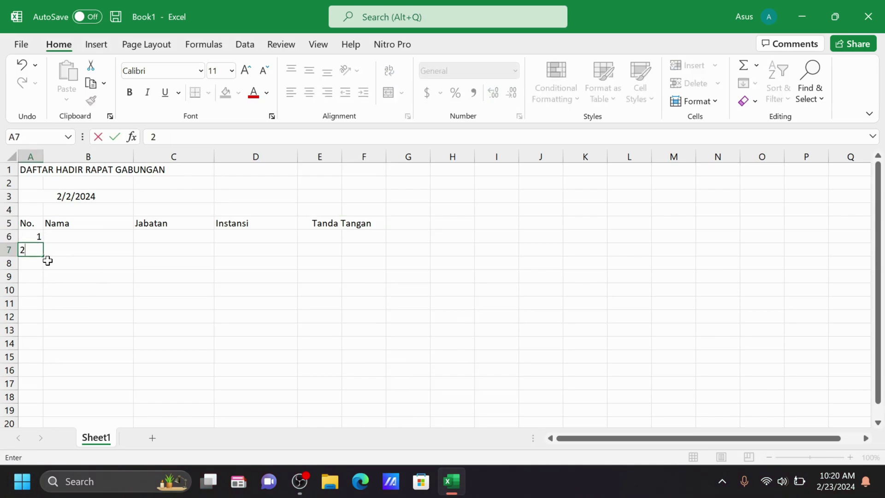
{"action": "left_click", "coordinate": [31, 236]}
{"action": "left_click_drag", "start_coordinate": [30, 235], "coordinate": [35, 362]}
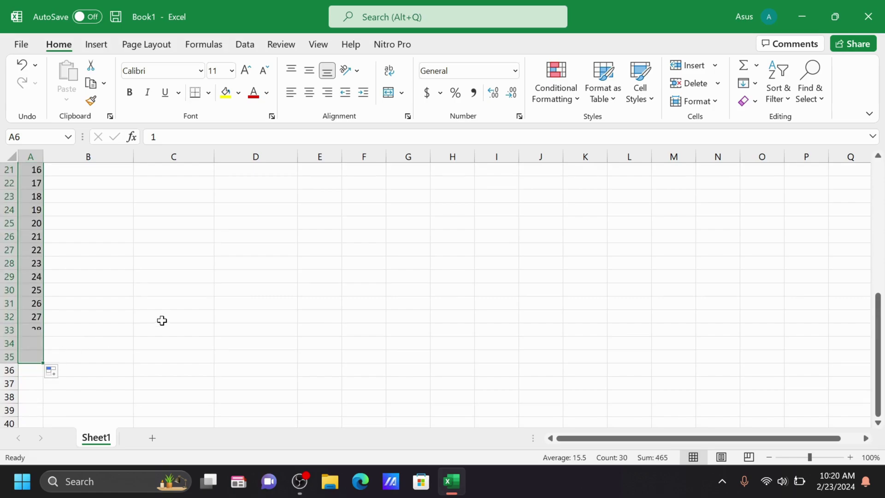
Widen columns E and F under the Tanda Tangan header to about equal widths
{"action": "scroll", "coordinate": [351, 330], "scroll_direction": "up", "scroll_amount": 7}
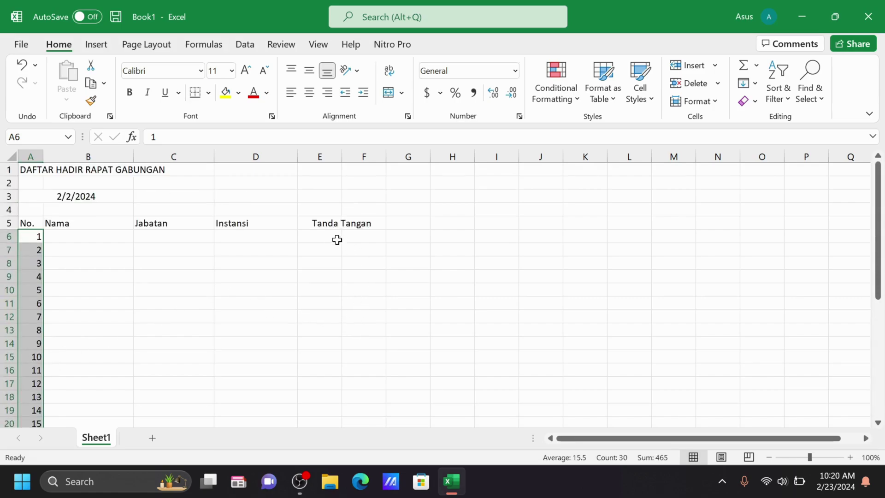
{"action": "left_click", "coordinate": [322, 238]}
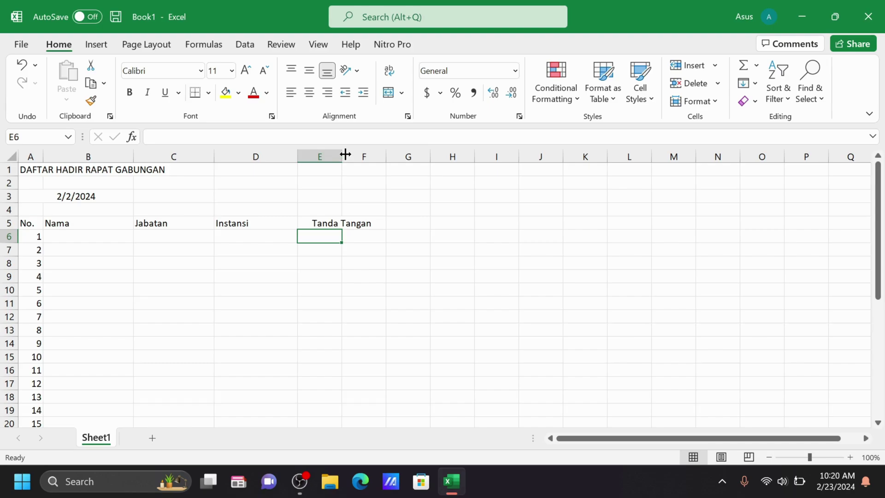
{"action": "left_click_drag", "start_coordinate": [343, 156], "coordinate": [429, 159]}
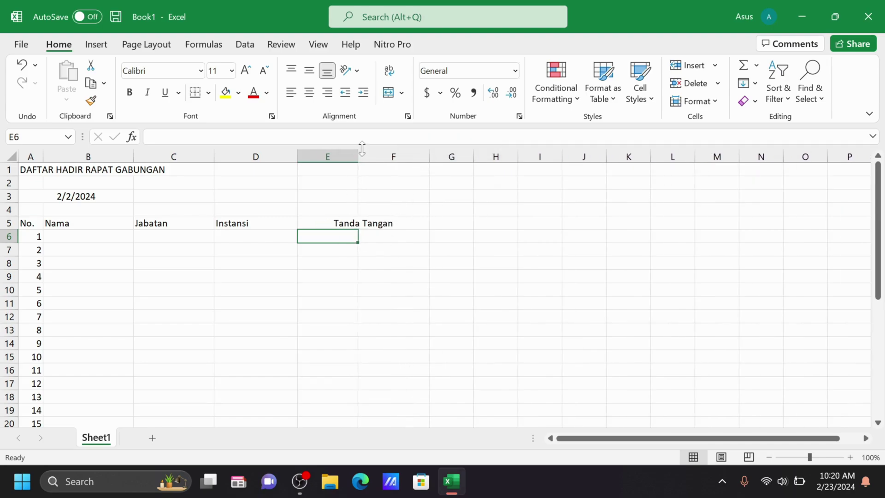
{"action": "left_click_drag", "start_coordinate": [360, 152], "coordinate": [368, 152]}
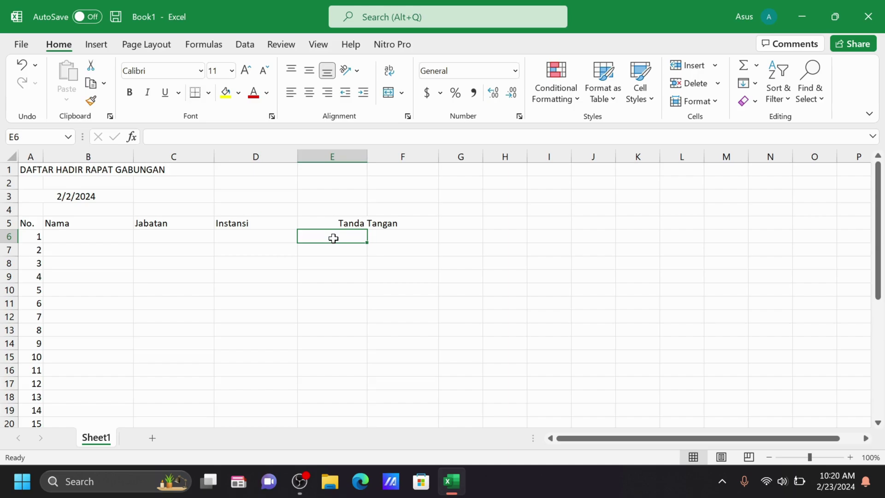
Apply the custom number format "# *." to cell E6 so its number is followed by filler dots
{"action": "left_click_drag", "start_coordinate": [333, 238], "coordinate": [371, 236]}
{"action": "left_click", "coordinate": [352, 233]}
{"action": "right_click", "coordinate": [350, 235]}
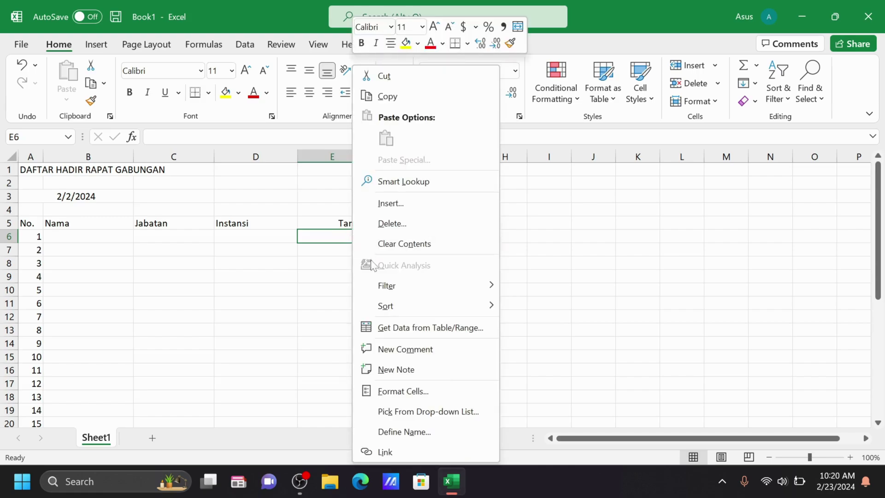
{"action": "left_click", "coordinate": [397, 392]}
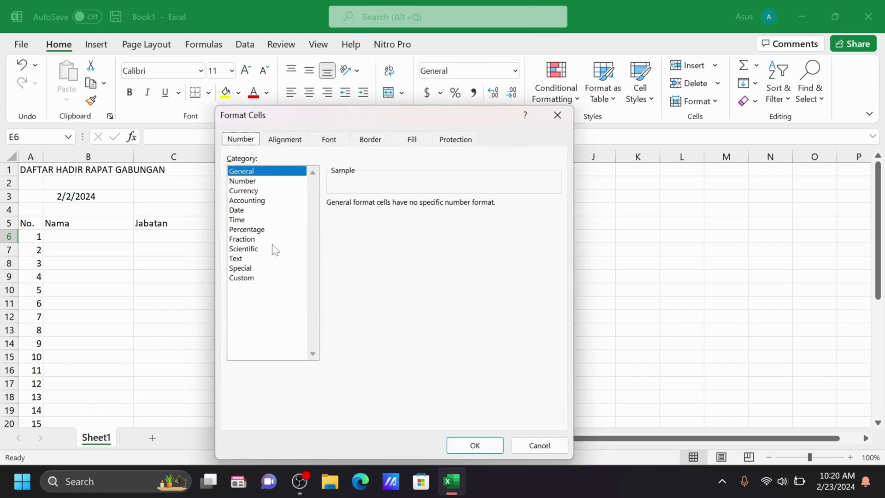
{"action": "left_click", "coordinate": [244, 280]}
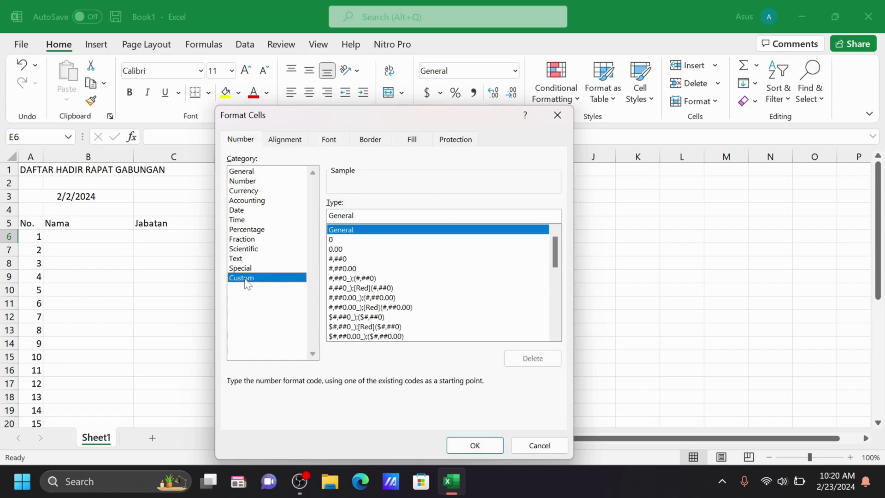
{"action": "double_click", "coordinate": [341, 216]}
{"action": "key", "text": "BackSpace"}
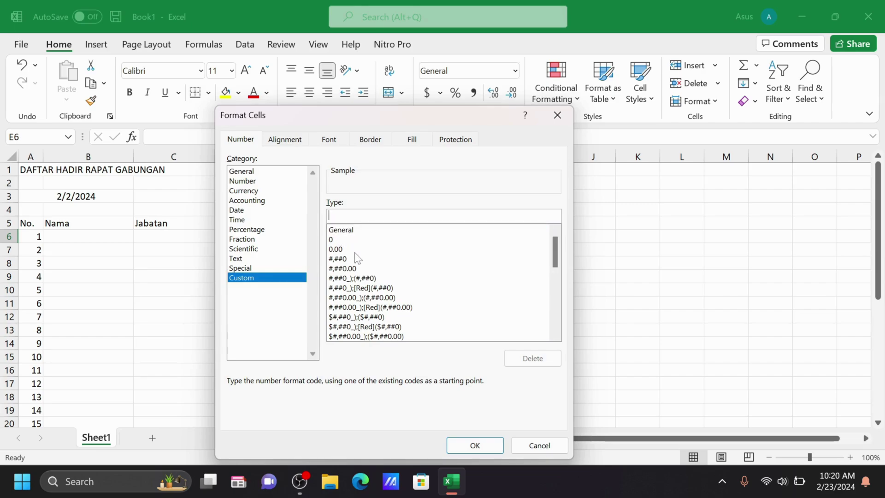
{"action": "type", "text": "# *."}
{"action": "left_click", "coordinate": [480, 445]}
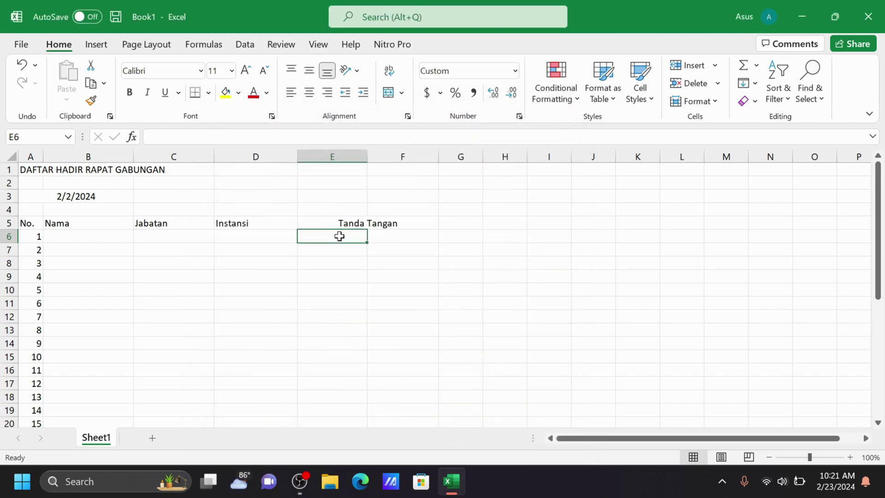
Enter the formula =A6 in cell E6 to create the first numbered signature line
{"action": "type", "text": "="}
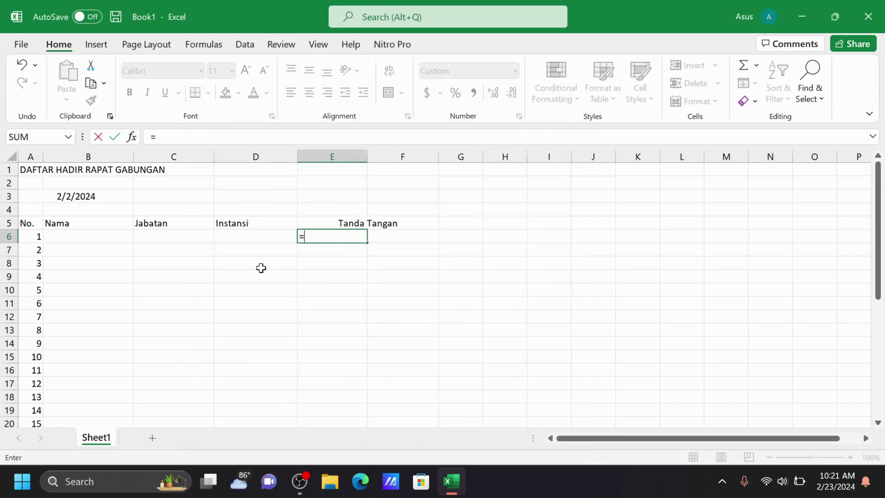
{"action": "left_click", "coordinate": [36, 236]}
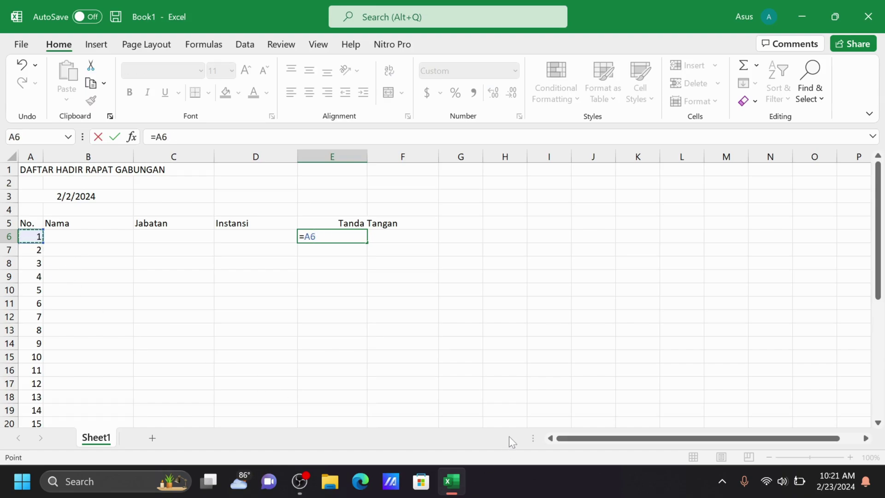
{"action": "key", "text": "Return"}
{"action": "left_click", "coordinate": [404, 253]}
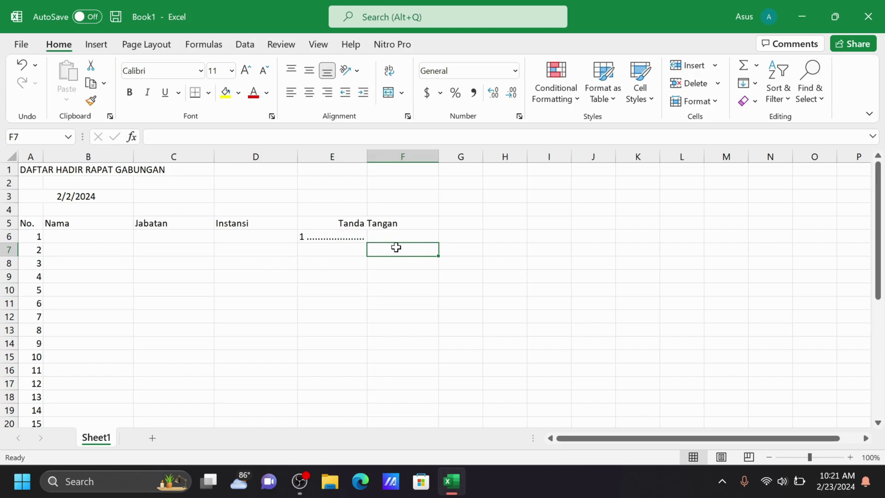
Apply the custom number format "# *." to cell F7 so its number is followed by filler dots
{"action": "right_click", "coordinate": [396, 248]}
{"action": "left_click", "coordinate": [446, 390]}
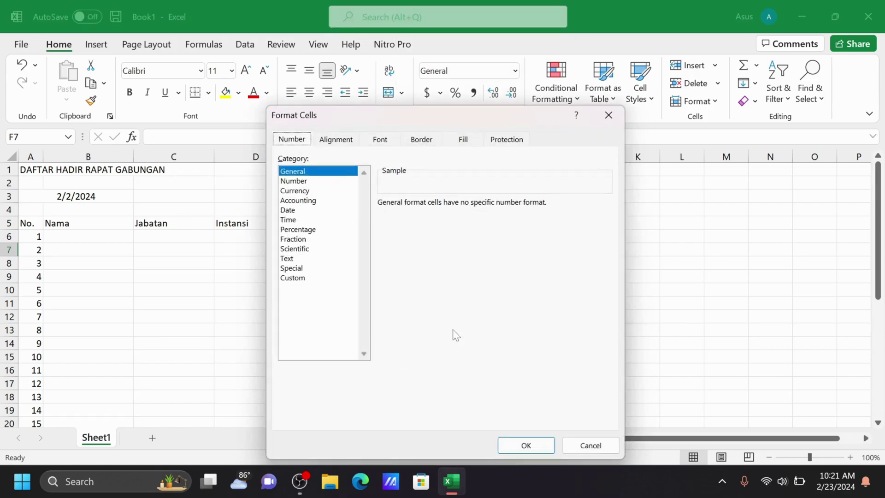
{"action": "left_click", "coordinate": [310, 278]}
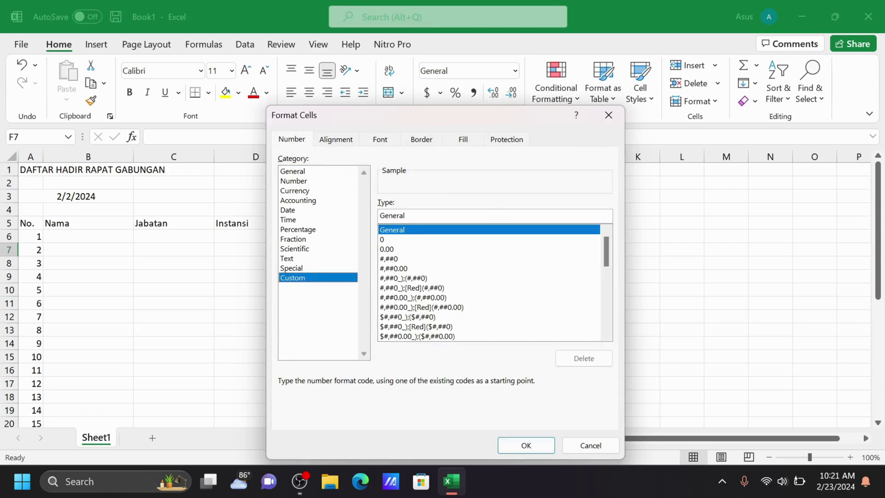
{"action": "double_click", "coordinate": [392, 215]}
{"action": "type", "text": "#"}
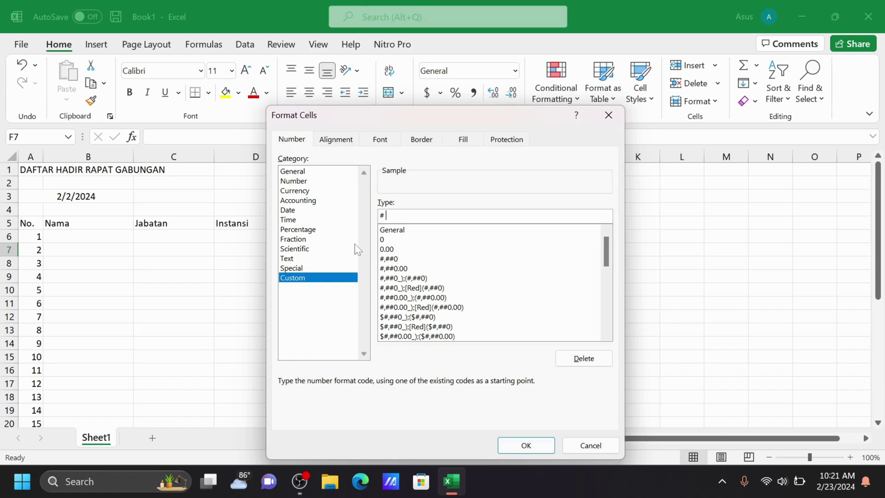
{"action": "type", "text": "*"}
{"action": "left_click", "coordinate": [526, 446]}
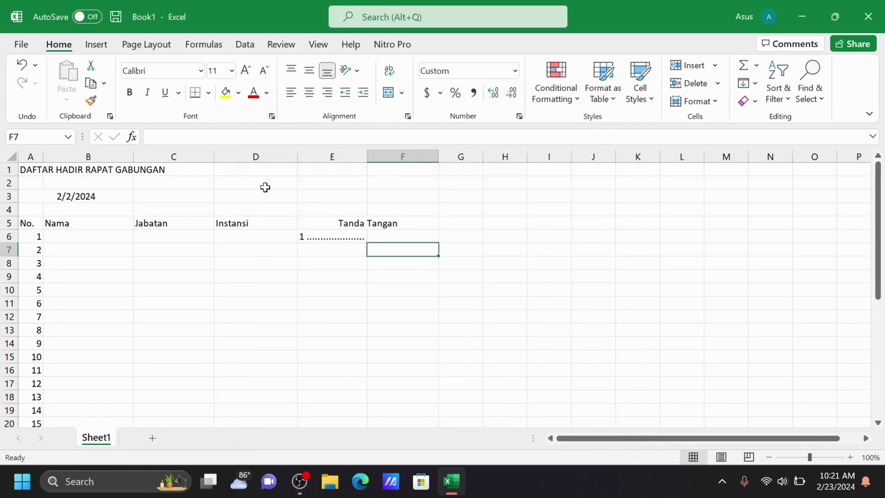
Enter the formula =A7 in cell F7 to create the second numbered signature line
{"action": "type", "text": "="}
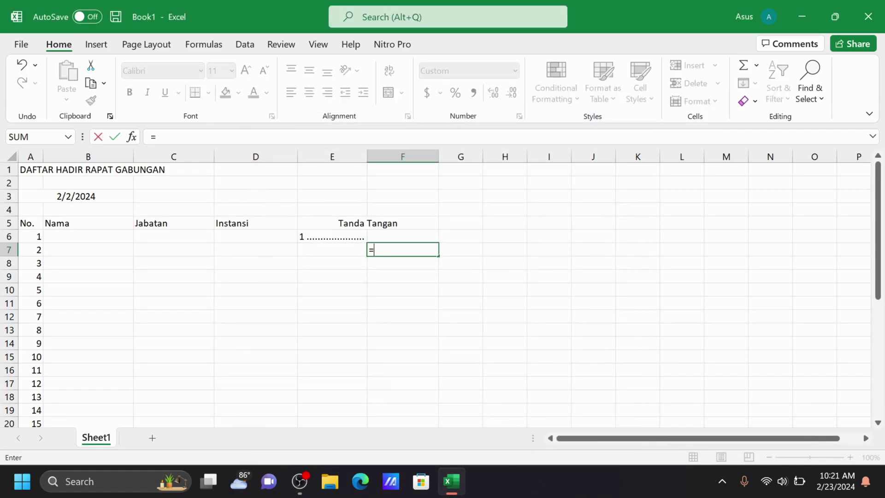
{"action": "left_click", "coordinate": [39, 250]}
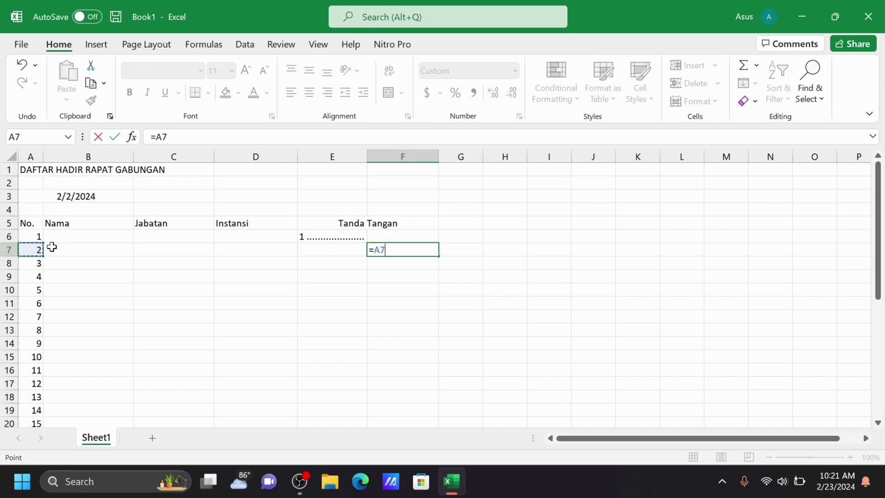
{"action": "key", "text": "Return"}
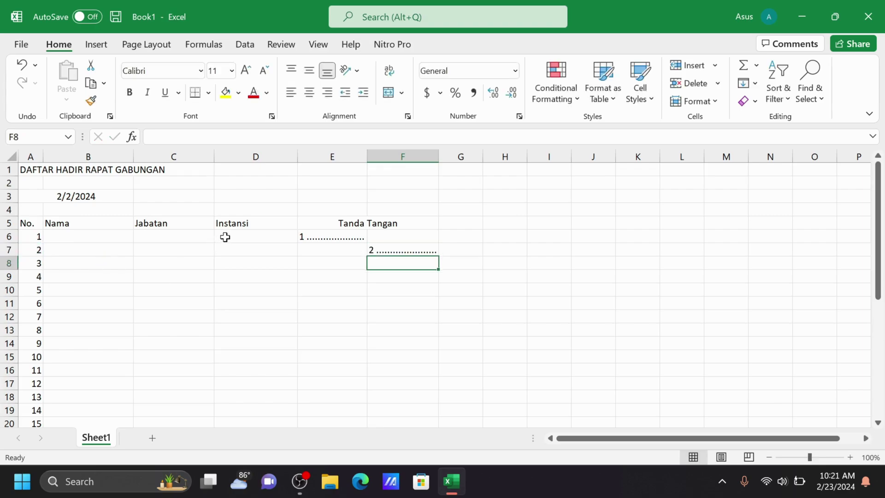
Fill the staggered signature lines of E6:F7 down through row 35
{"action": "left_click_drag", "start_coordinate": [335, 233], "coordinate": [421, 394]}
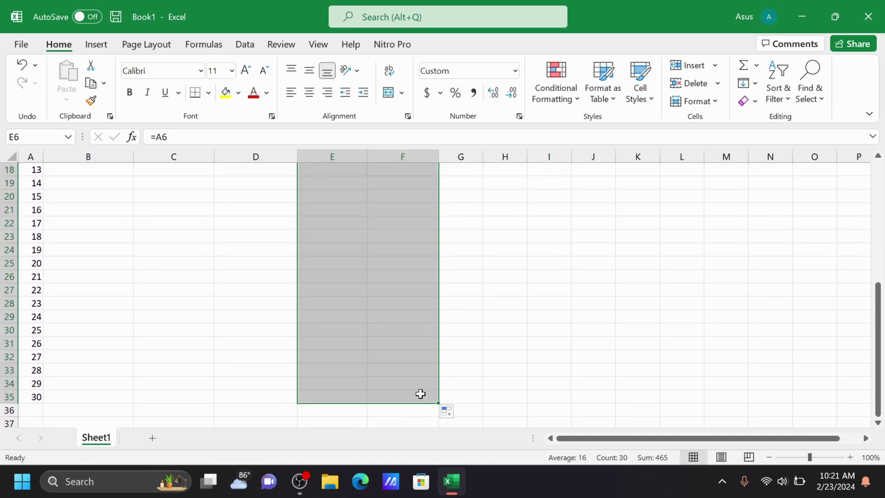
{"action": "left_click", "coordinate": [505, 327]}
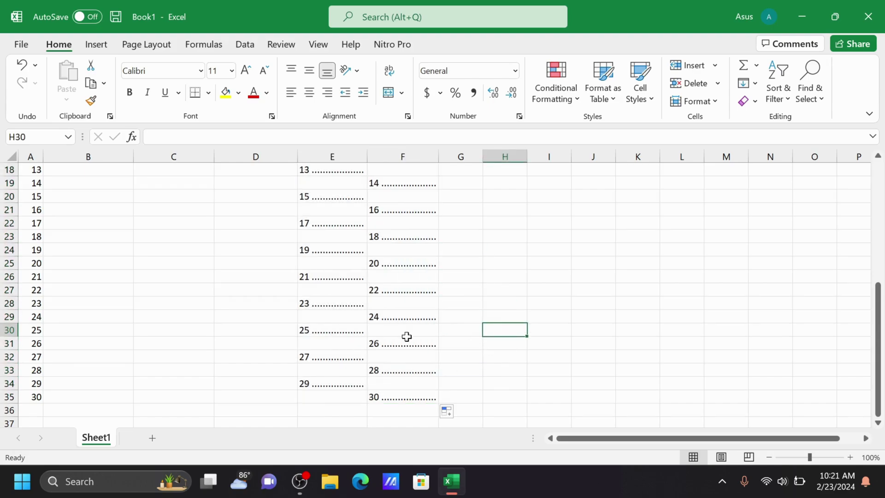
{"action": "scroll", "coordinate": [408, 334], "scroll_direction": "up", "scroll_amount": 6}
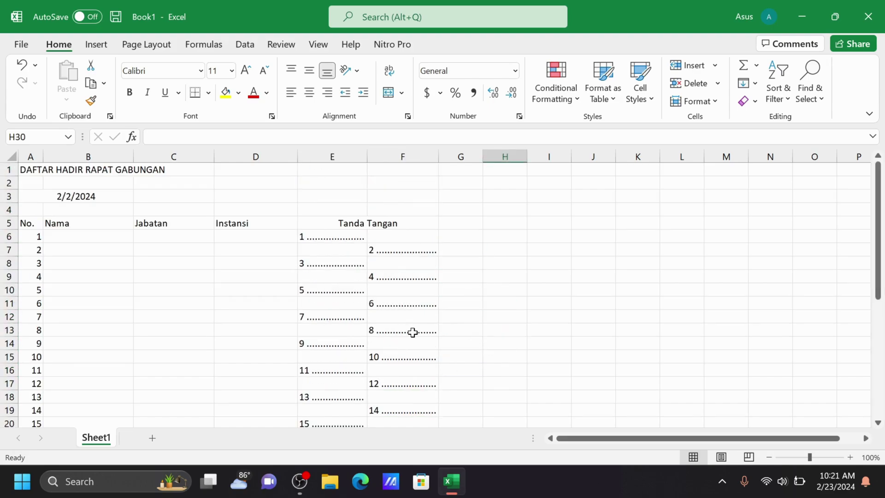
Set the height of header row 5 to 25
{"action": "left_click", "coordinate": [31, 225]}
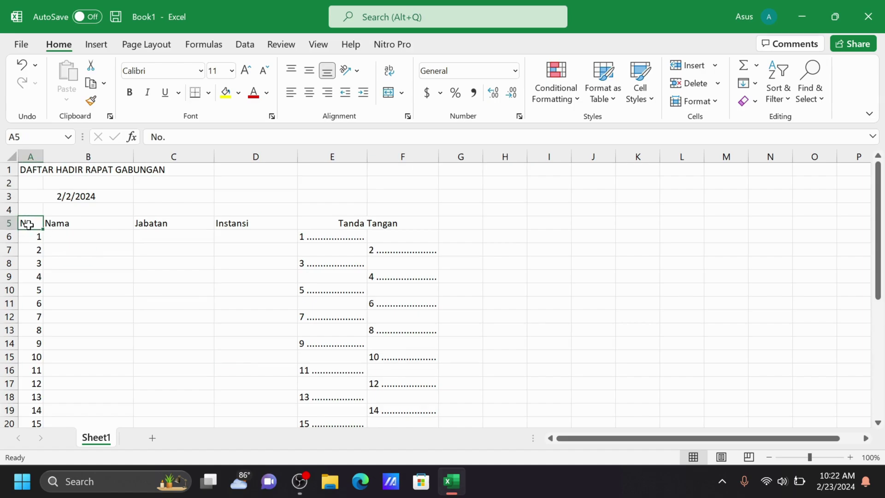
{"action": "left_click", "coordinate": [9, 223]}
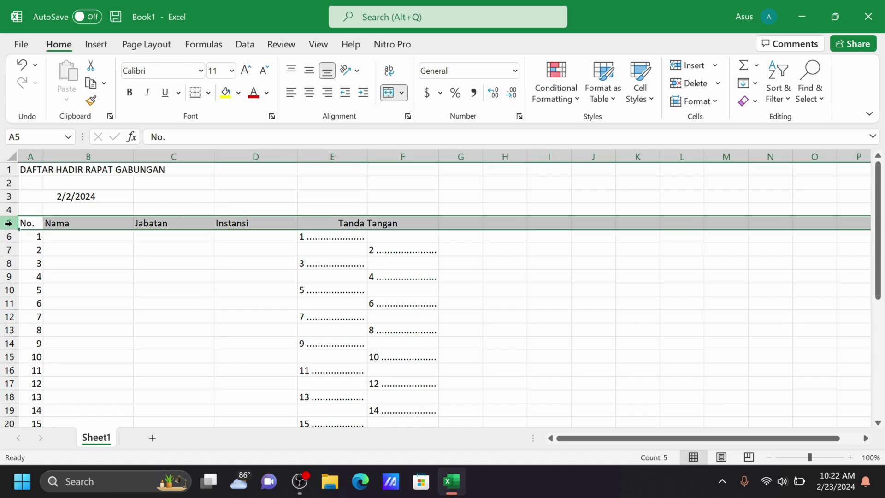
{"action": "right_click", "coordinate": [8, 223]}
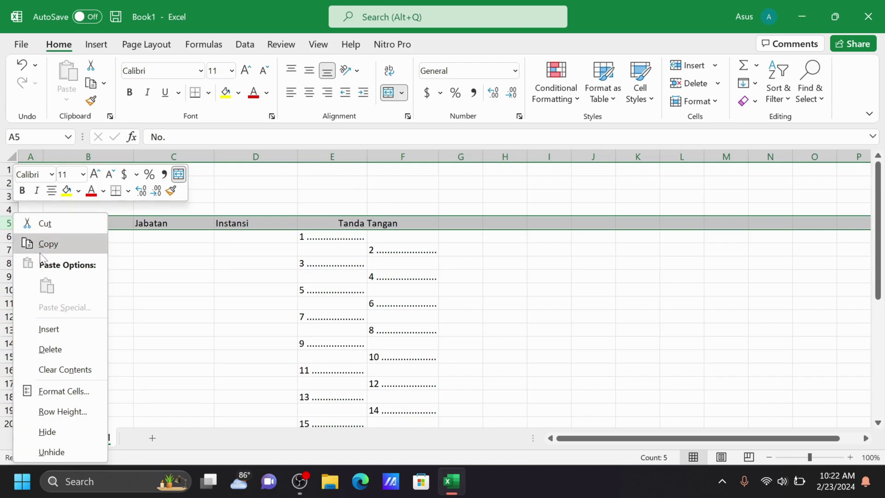
{"action": "left_click", "coordinate": [55, 412]}
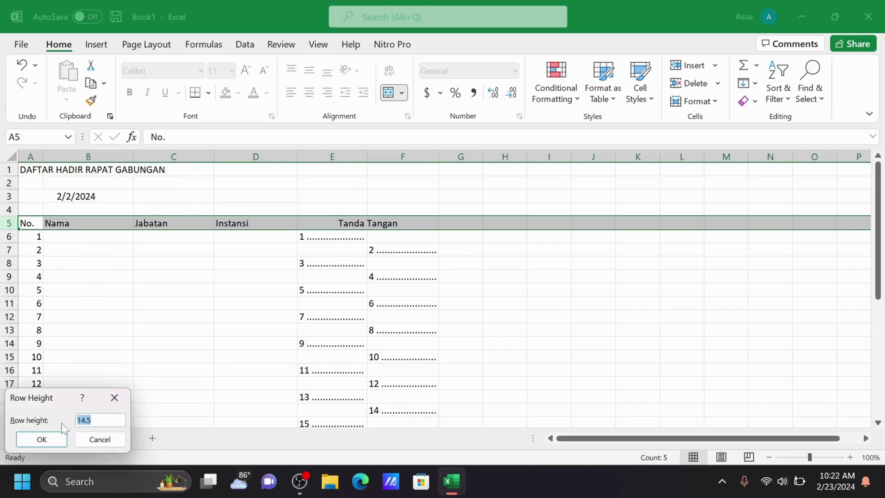
{"action": "type", "text": "25"}
{"action": "key", "text": "Return"}
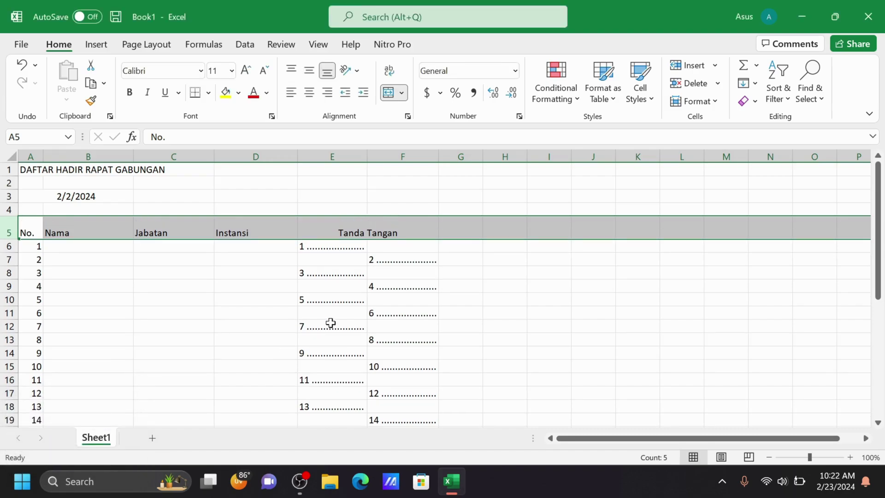
Center the text of header row 5 both vertically and horizontally
{"action": "left_click", "coordinate": [308, 70]}
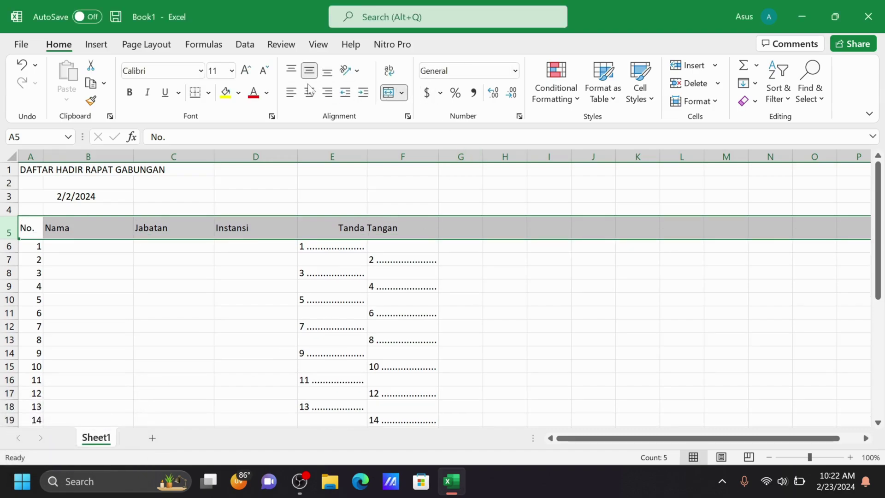
{"action": "left_click", "coordinate": [310, 92]}
{"action": "left_click_drag", "start_coordinate": [263, 263], "coordinate": [263, 273]}
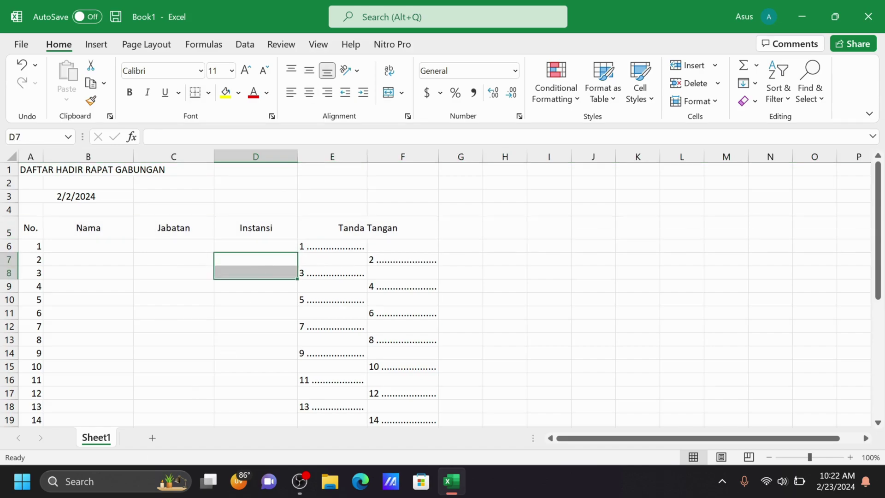
Apply outline and inside borders to the whole attendance table, A5:F35
{"action": "left_click", "coordinate": [30, 227]}
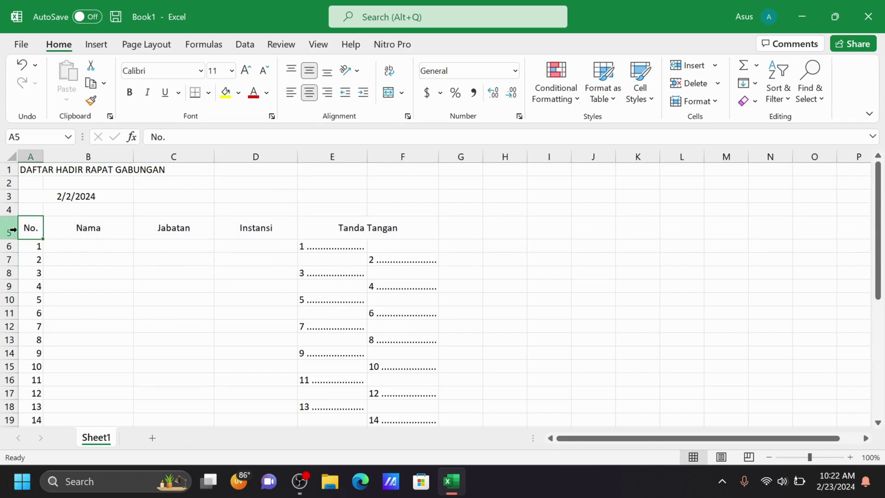
{"action": "left_click", "coordinate": [7, 227]}
{"action": "left_click", "coordinate": [25, 227]}
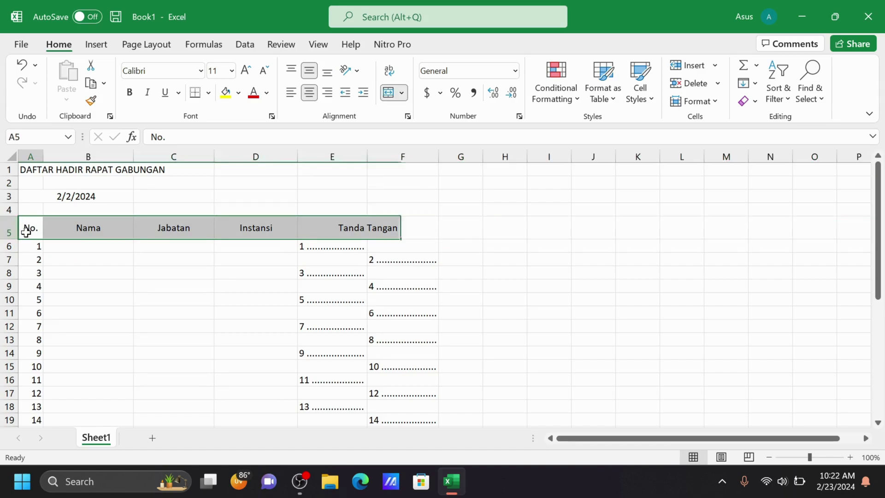
{"action": "left_click_drag", "start_coordinate": [24, 227], "coordinate": [408, 397]}
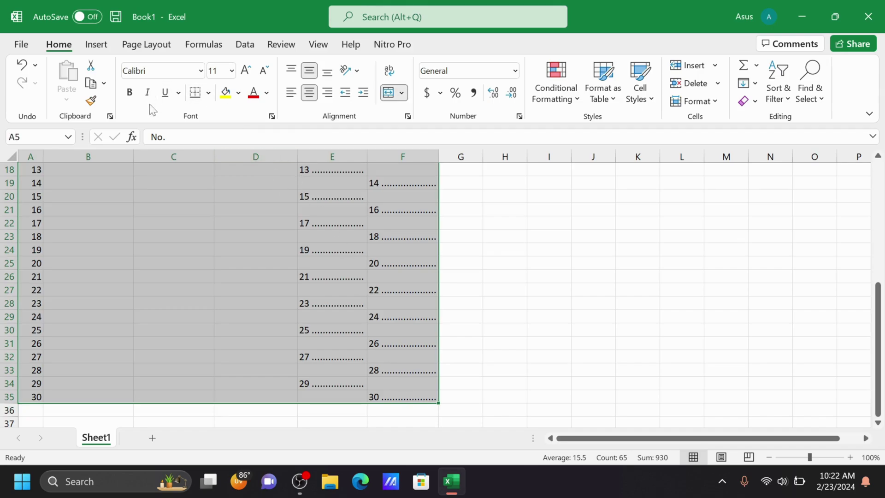
{"action": "right_click", "coordinate": [240, 252]}
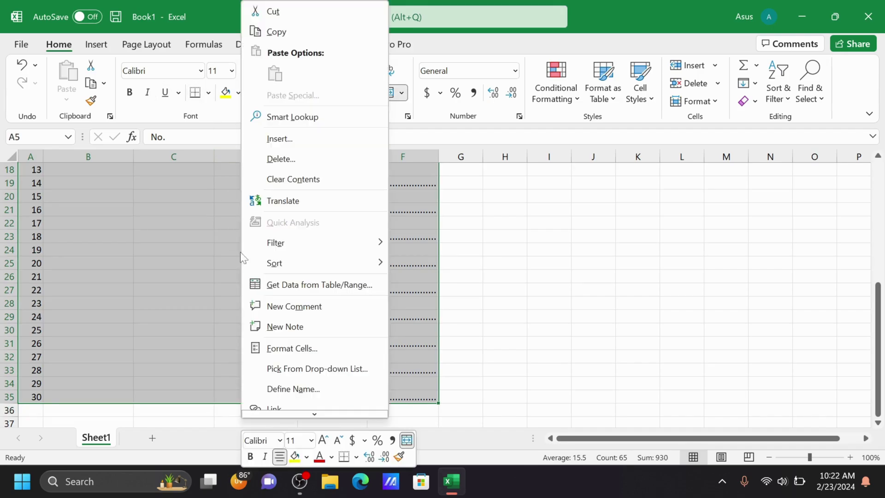
{"action": "left_click", "coordinate": [331, 355]}
{"action": "left_click", "coordinate": [316, 144]}
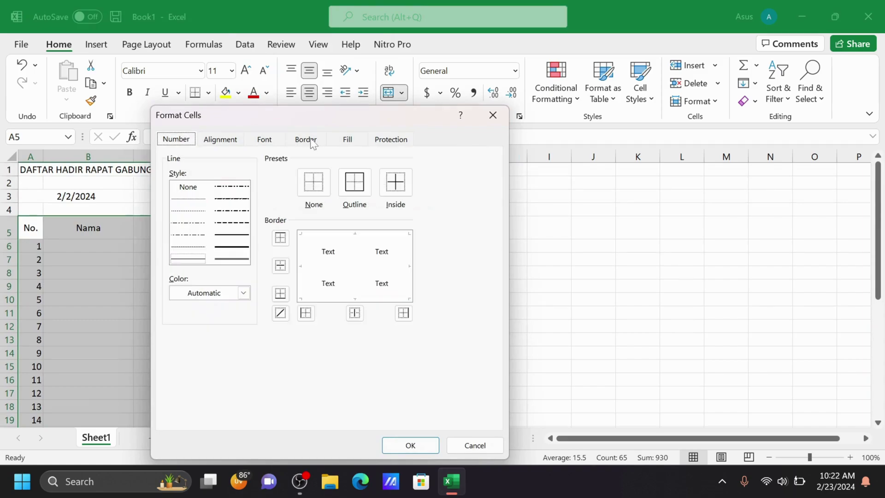
{"action": "left_click", "coordinate": [358, 193]}
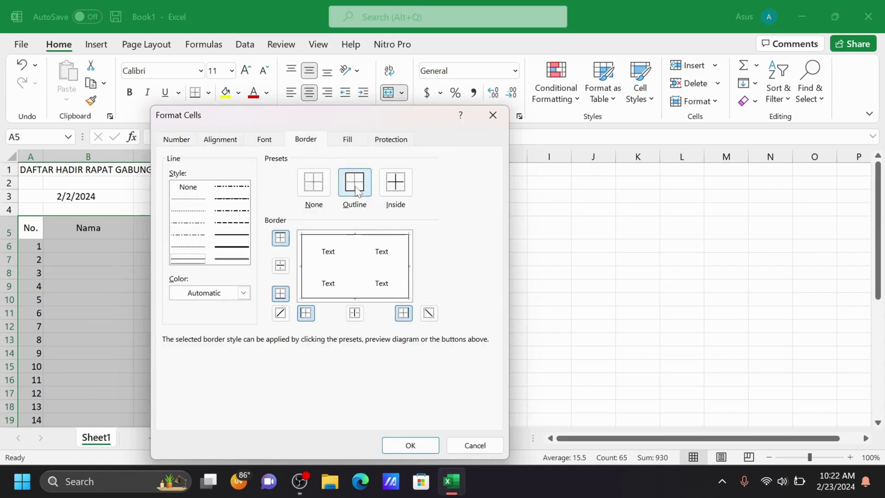
{"action": "left_click", "coordinate": [394, 187]}
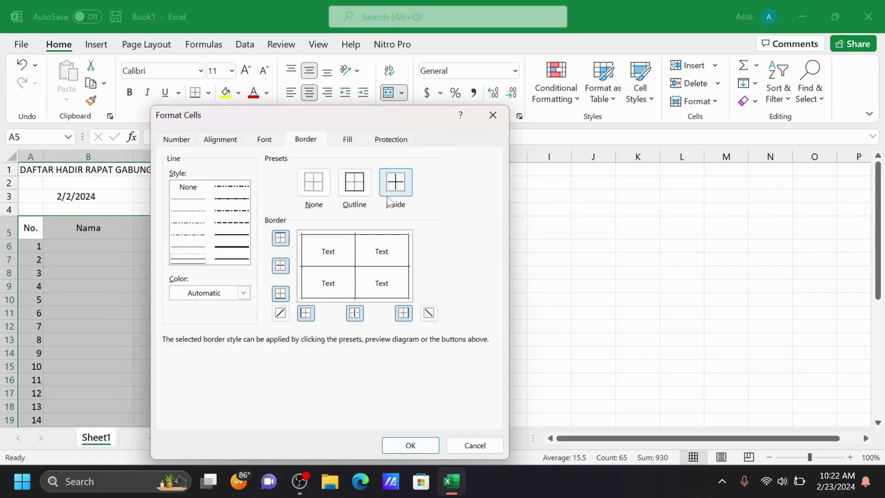
{"action": "left_click", "coordinate": [416, 446]}
{"action": "left_click", "coordinate": [156, 303]}
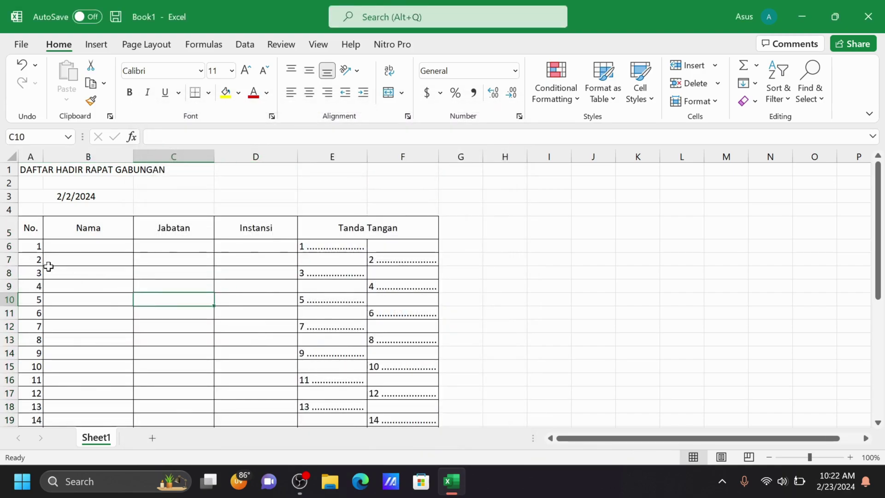
Center the row numbers in A6:A35 horizontally
{"action": "left_click", "coordinate": [32, 239]}
{"action": "scroll", "coordinate": [42, 221], "scroll_direction": "down", "scroll_amount": 1}
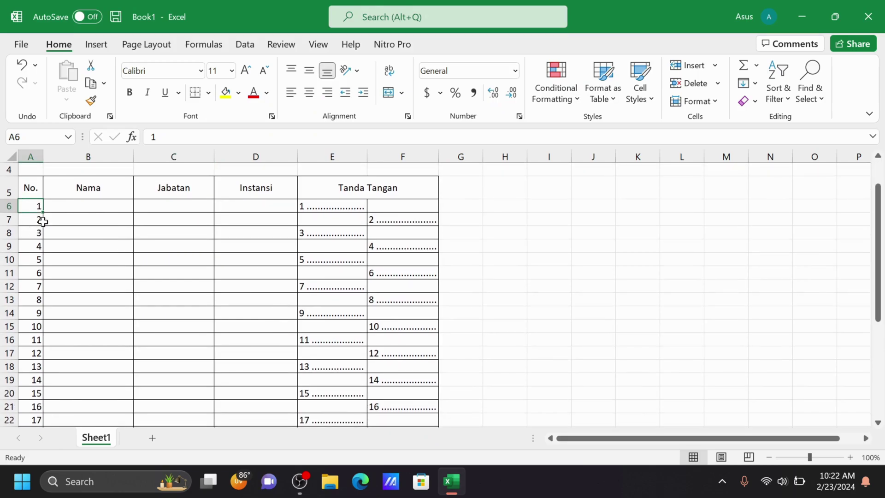
{"action": "left_click_drag", "start_coordinate": [36, 207], "coordinate": [36, 398]}
{"action": "left_click", "coordinate": [309, 92]}
{"action": "scroll", "coordinate": [309, 93], "scroll_direction": "up", "scroll_amount": 6}
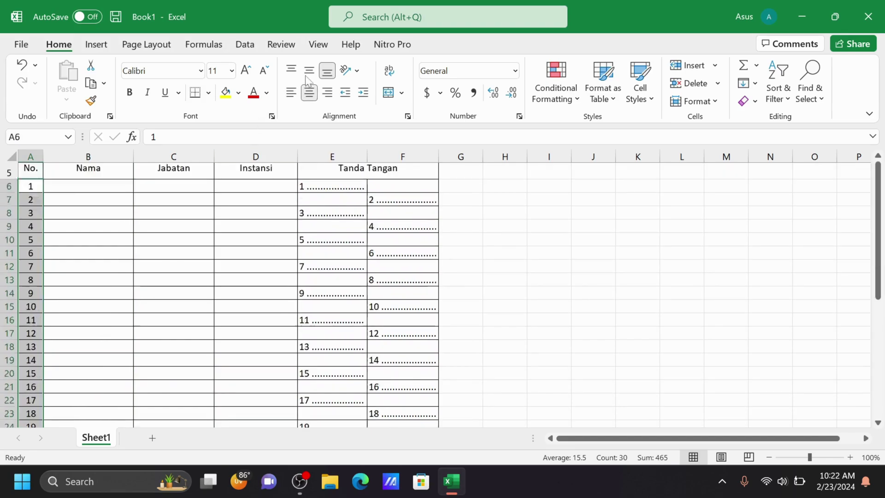
{"action": "left_click_drag", "start_coordinate": [212, 309], "coordinate": [216, 300]}
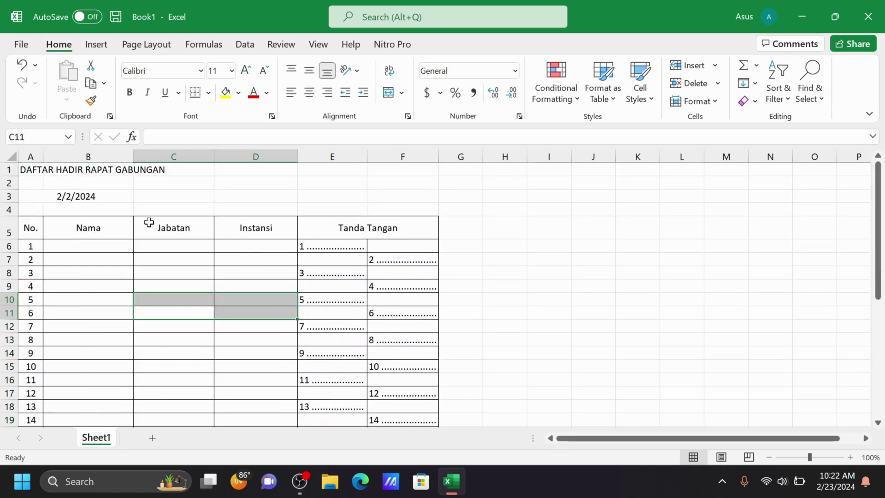
Format the table headers in A5:F5 in bold Amasis MT Pro Medium
{"action": "left_click_drag", "start_coordinate": [31, 227], "coordinate": [328, 239]}
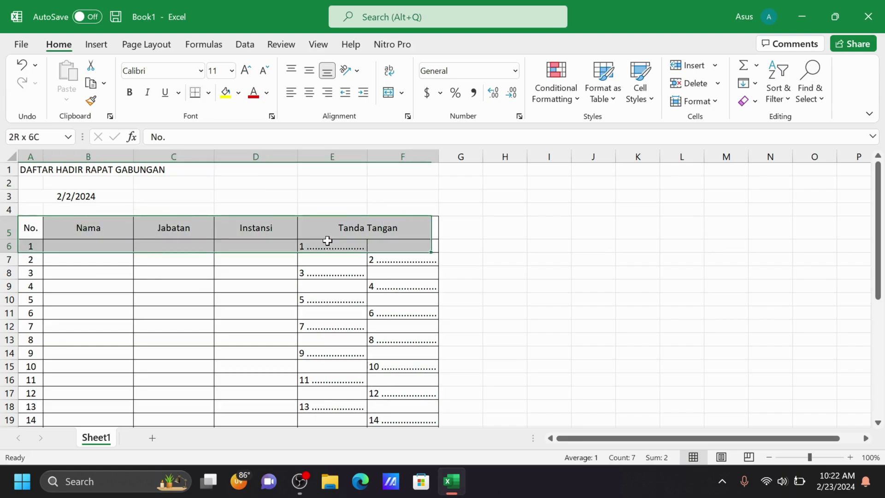
{"action": "left_click", "coordinate": [200, 71]}
{"action": "left_click", "coordinate": [184, 208]}
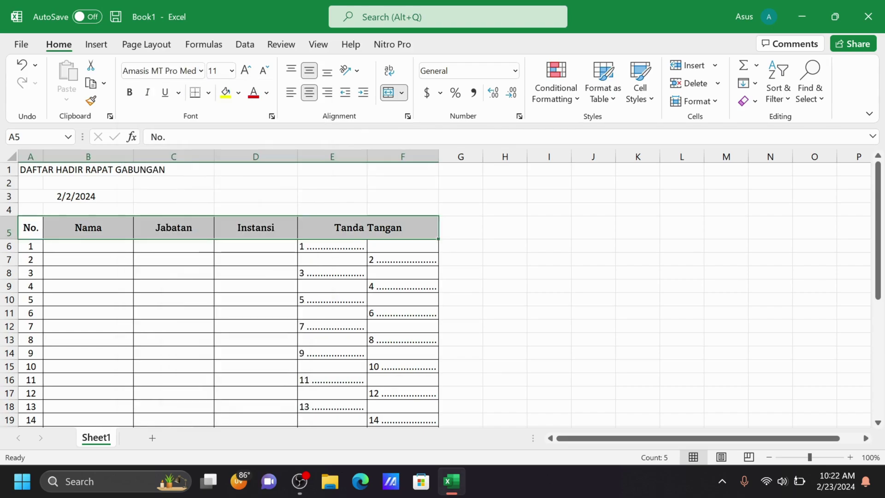
{"action": "left_click", "coordinate": [130, 93]}
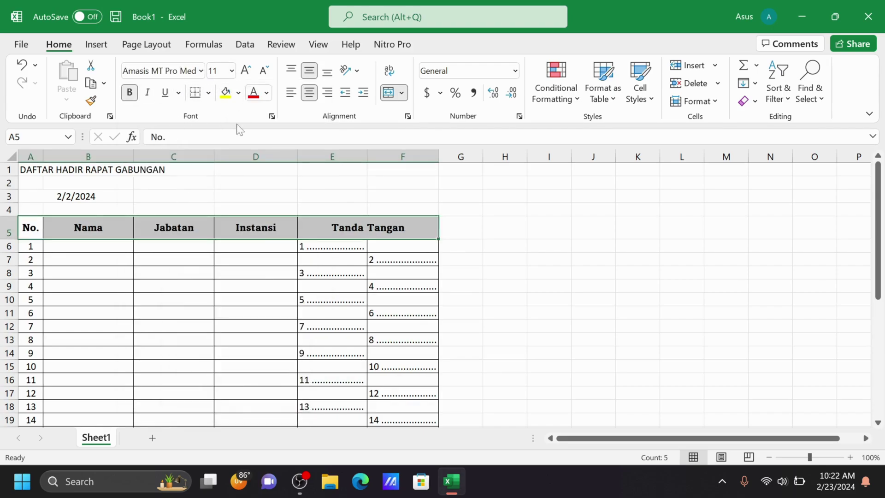
{"action": "left_click", "coordinate": [215, 183]}
Merge and center the title DAFTAR HADIR RAPAT GABUNGAN across A1:F1
{"action": "left_click_drag", "start_coordinate": [115, 169], "coordinate": [394, 170]}
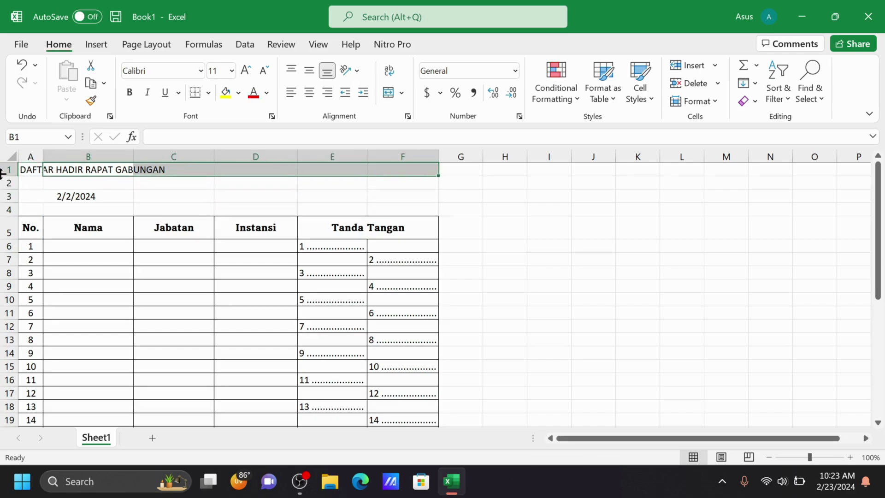
{"action": "left_click_drag", "start_coordinate": [32, 174], "coordinate": [390, 170]}
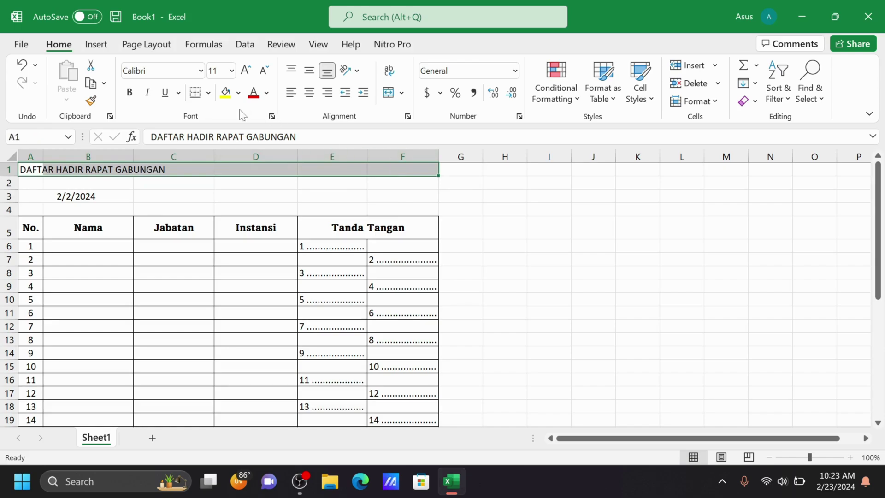
{"action": "left_click", "coordinate": [388, 93]}
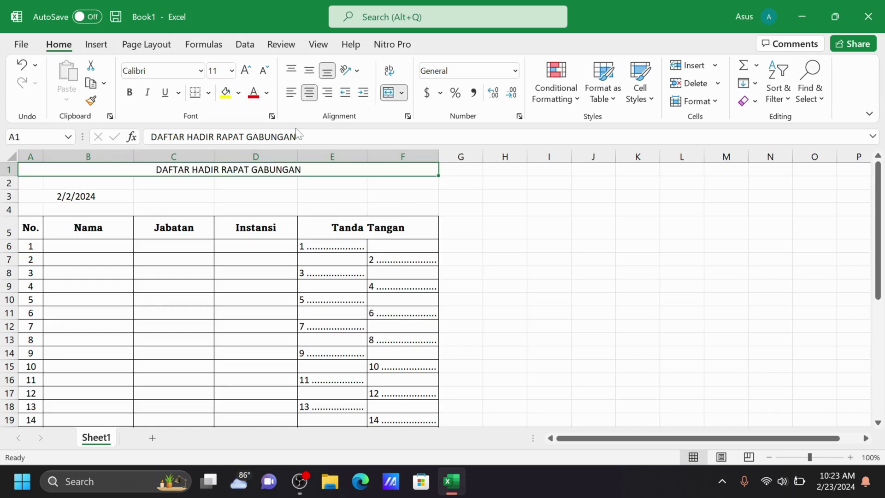
Set the merged title DAFTAR HADIR RAPAT GABUNGAN in Amasis MT Pro Medium and enlarge its font by two size steps
{"action": "left_click", "coordinate": [201, 71]}
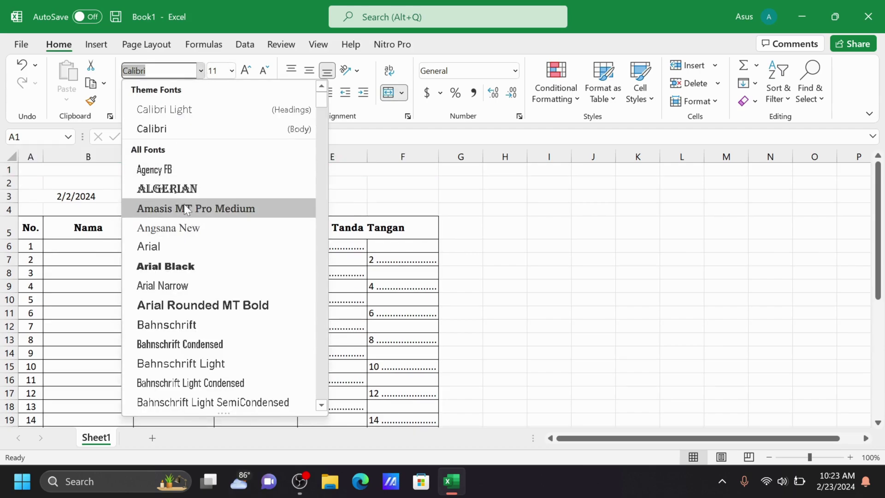
{"action": "left_click", "coordinate": [185, 209]}
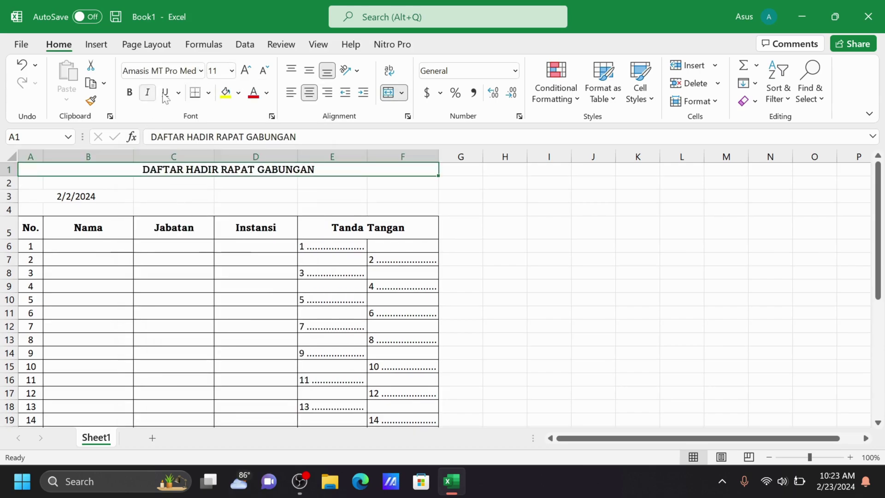
{"action": "left_click", "coordinate": [245, 70]}
{"action": "left_click", "coordinate": [246, 70]}
{"action": "left_click", "coordinate": [282, 211]}
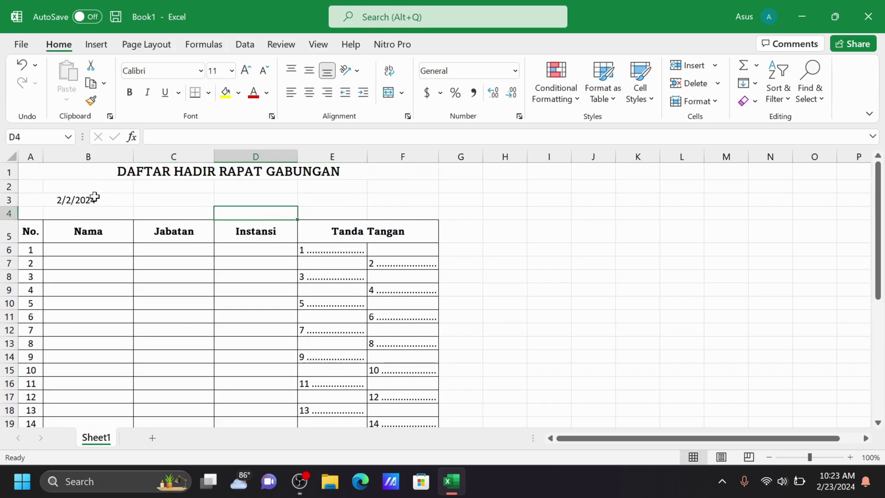
Format the date in A3 with the Indonesian locale and the 14 Maret 2012 date type
{"action": "left_click", "coordinate": [77, 202]}
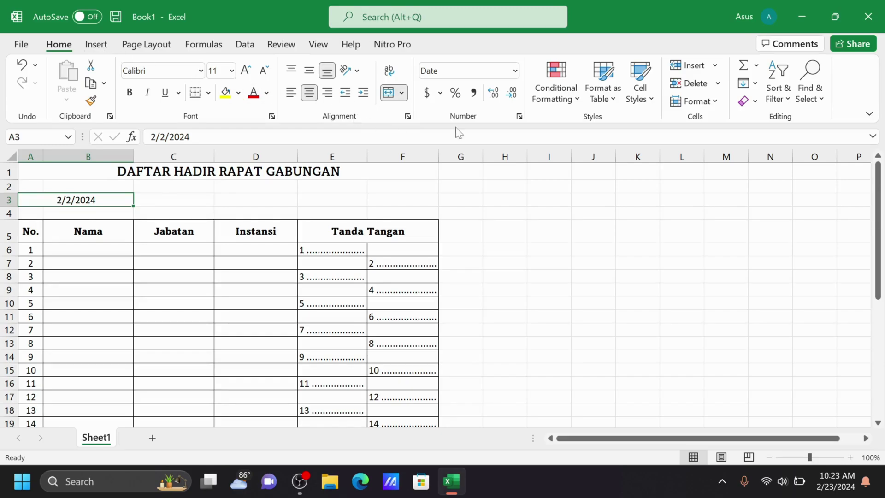
{"action": "left_click", "coordinate": [519, 117]}
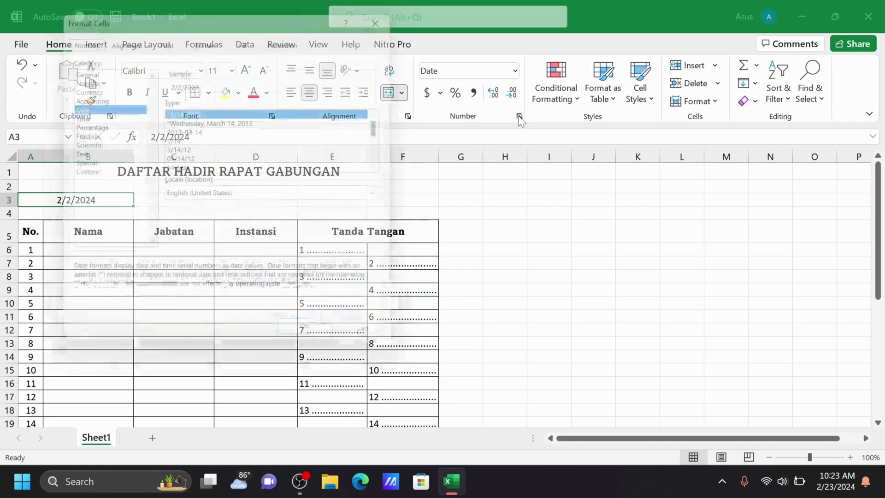
{"action": "left_click", "coordinate": [194, 120]}
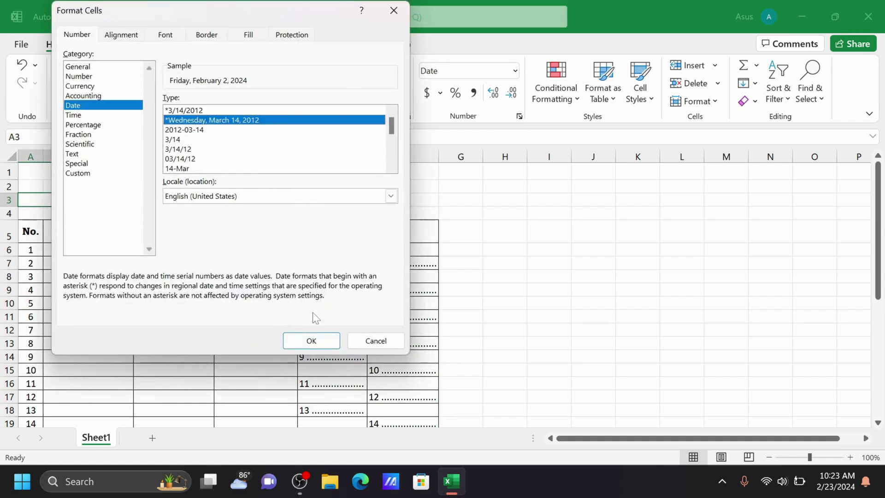
{"action": "left_click", "coordinate": [292, 197]}
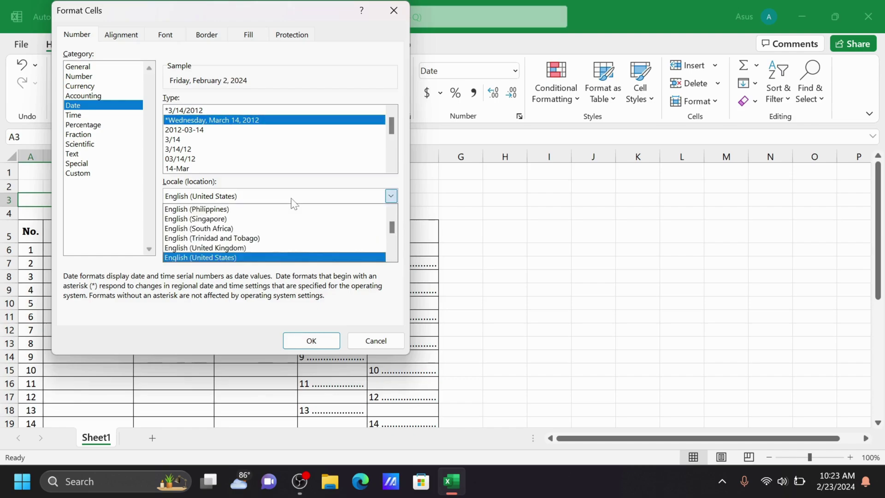
{"action": "scroll", "coordinate": [269, 221], "scroll_direction": "down", "scroll_amount": 3}
{"action": "scroll", "coordinate": [249, 228], "scroll_direction": "down", "scroll_amount": 13}
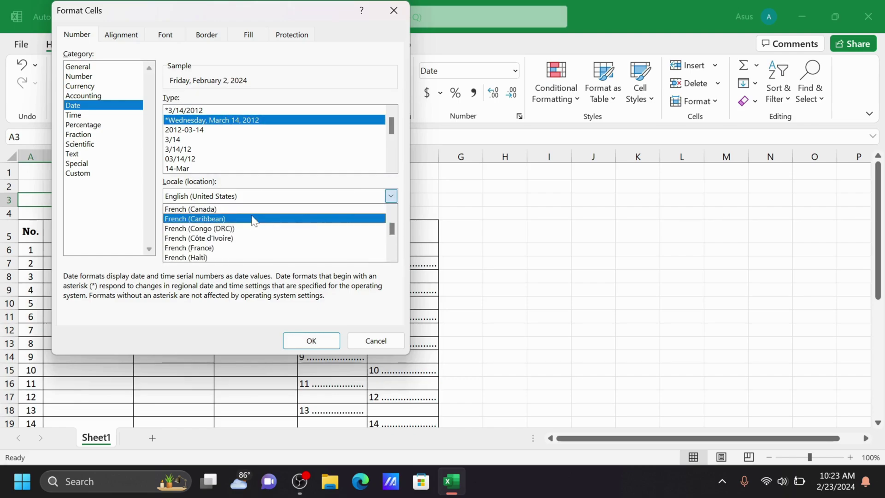
{"action": "scroll", "coordinate": [228, 225], "scroll_direction": "down", "scroll_amount": 3}
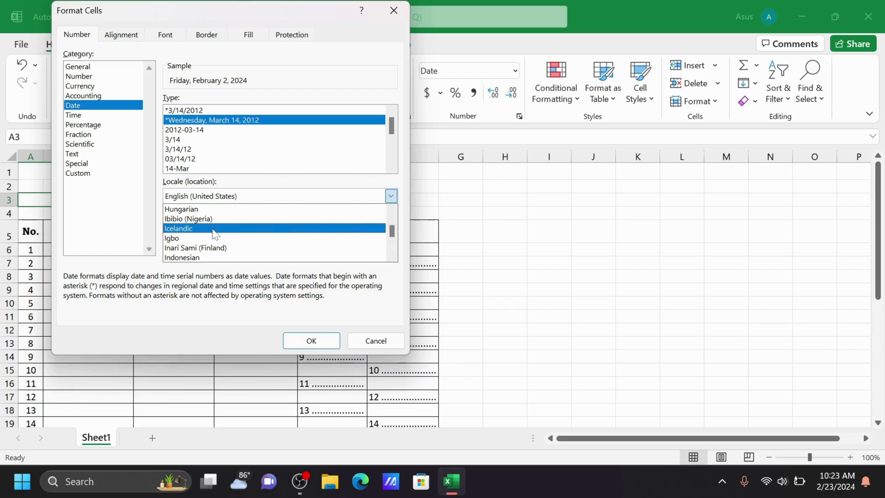
{"action": "scroll", "coordinate": [221, 228], "scroll_direction": "up", "scroll_amount": 4}
{"action": "scroll", "coordinate": [212, 232], "scroll_direction": "down", "scroll_amount": 4}
{"action": "scroll", "coordinate": [210, 235], "scroll_direction": "down", "scroll_amount": 1}
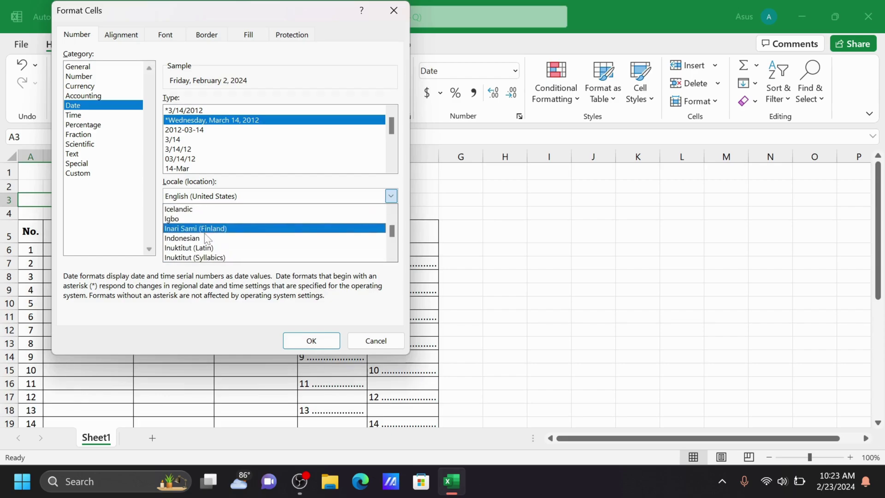
{"action": "left_click", "coordinate": [183, 238]}
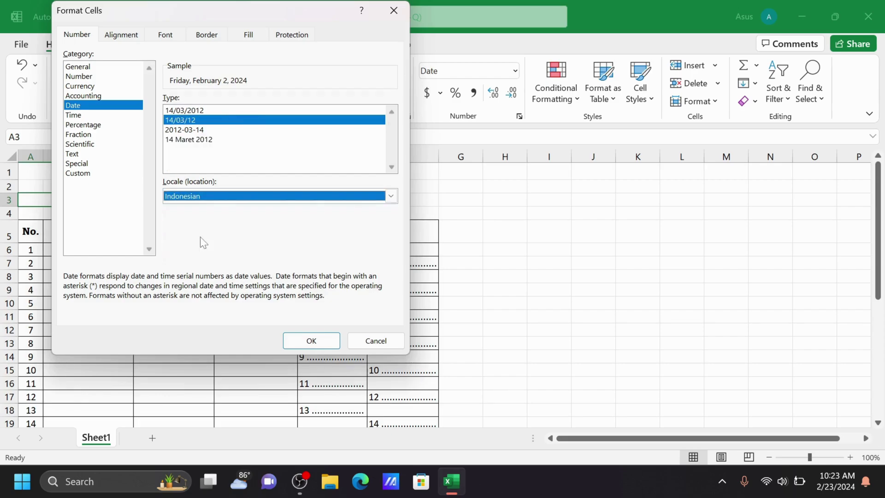
{"action": "left_click", "coordinate": [229, 139]}
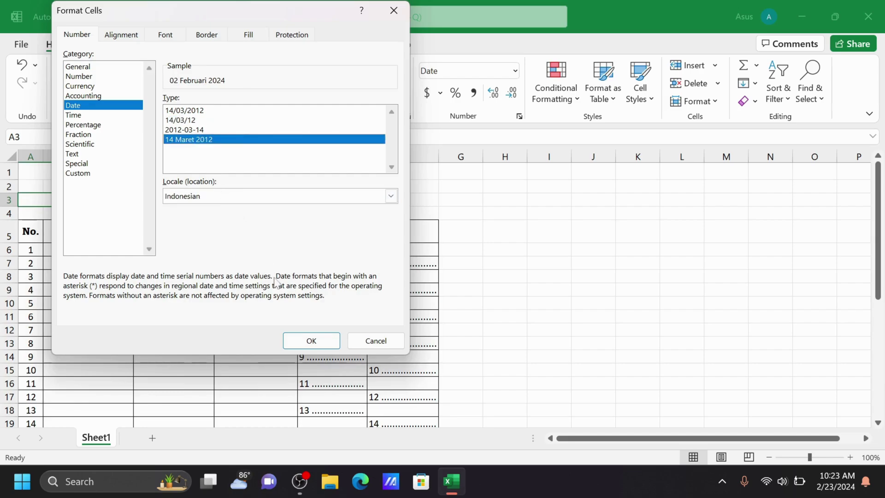
{"action": "left_click", "coordinate": [313, 340]}
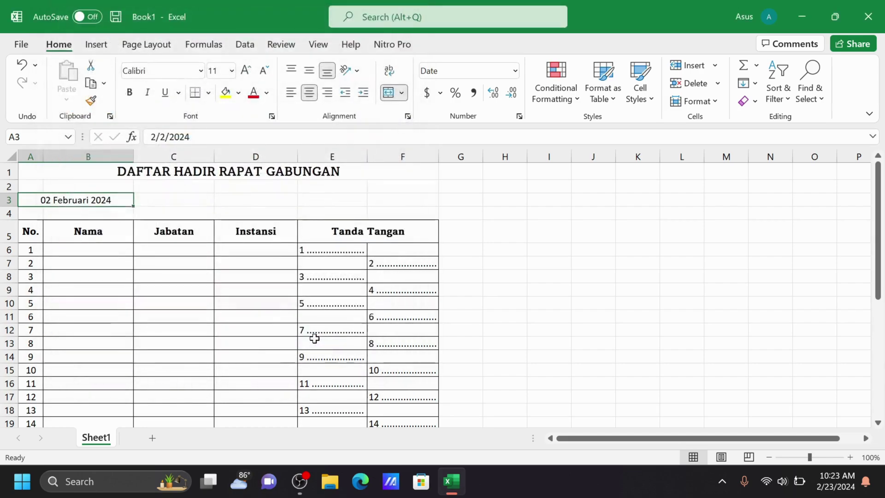
{"action": "left_click", "coordinate": [141, 261]}
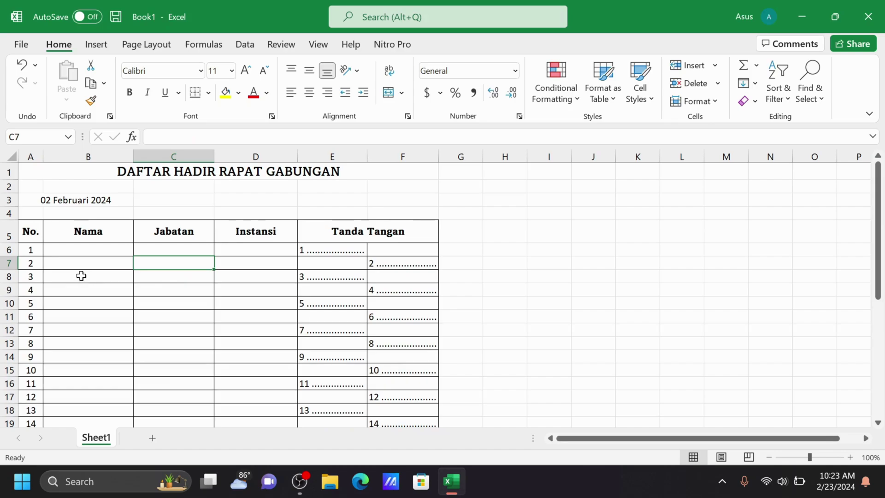
{"action": "left_click", "coordinate": [91, 251]}
{"action": "scroll", "coordinate": [283, 274], "scroll_direction": "down", "scroll_amount": 1}
{"action": "scroll", "coordinate": [384, 200], "scroll_direction": "up", "scroll_amount": 1}
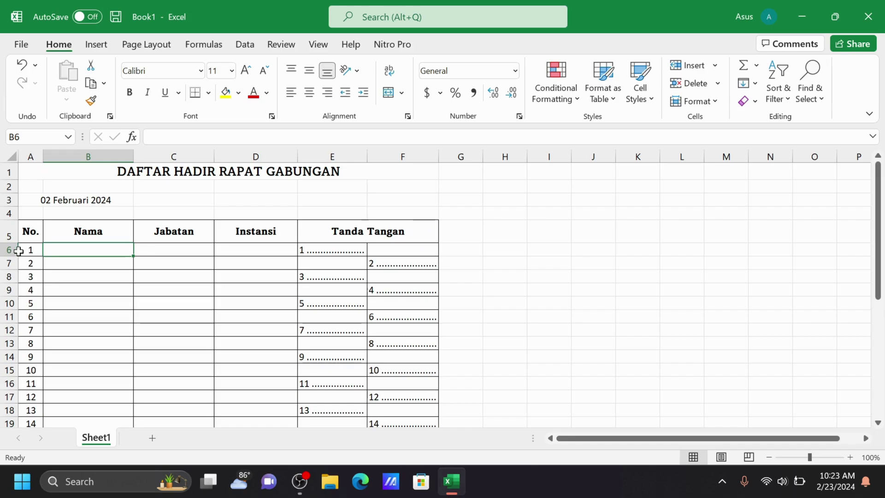
{"action": "left_click_drag", "start_coordinate": [26, 251], "coordinate": [401, 370]}
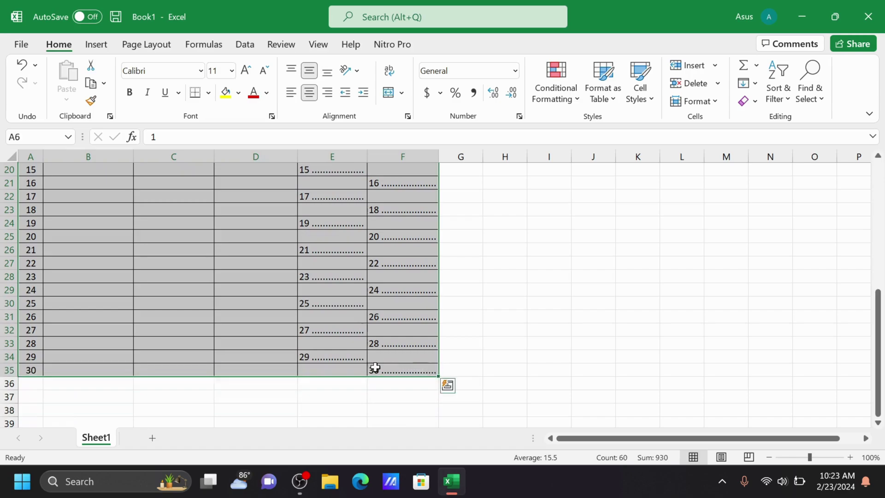
{"action": "right_click", "coordinate": [11, 278]}
{"action": "scroll", "coordinate": [154, 247], "scroll_direction": "up", "scroll_amount": 7}
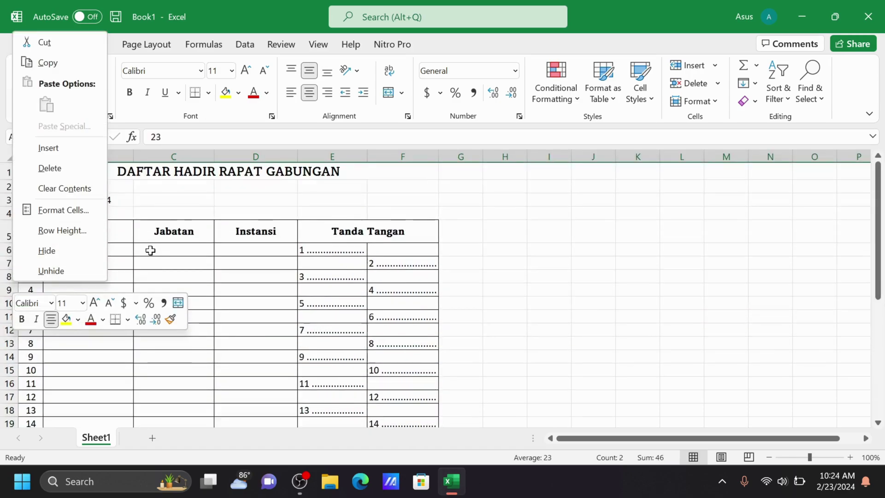
{"action": "left_click", "coordinate": [155, 245]}
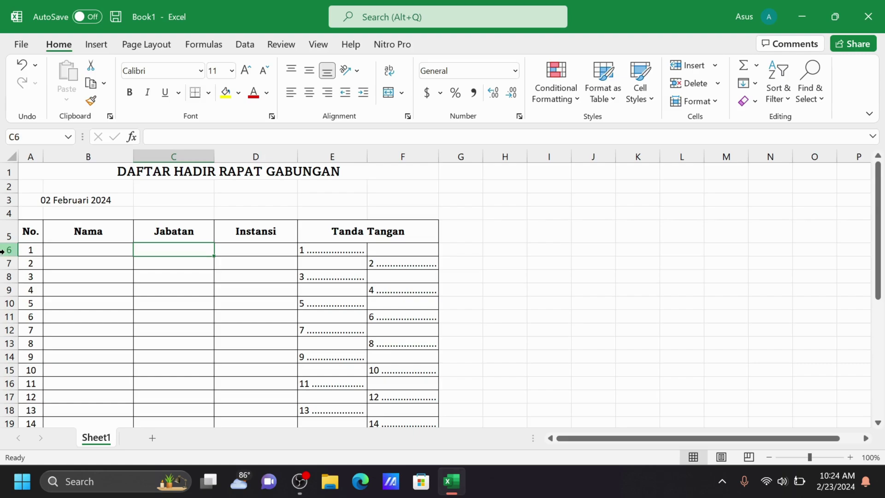
Set the row height of the numbered attendance rows 6 to 35 to 20
{"action": "left_click_drag", "start_coordinate": [9, 251], "coordinate": [7, 384]}
{"action": "right_click", "coordinate": [6, 384]}
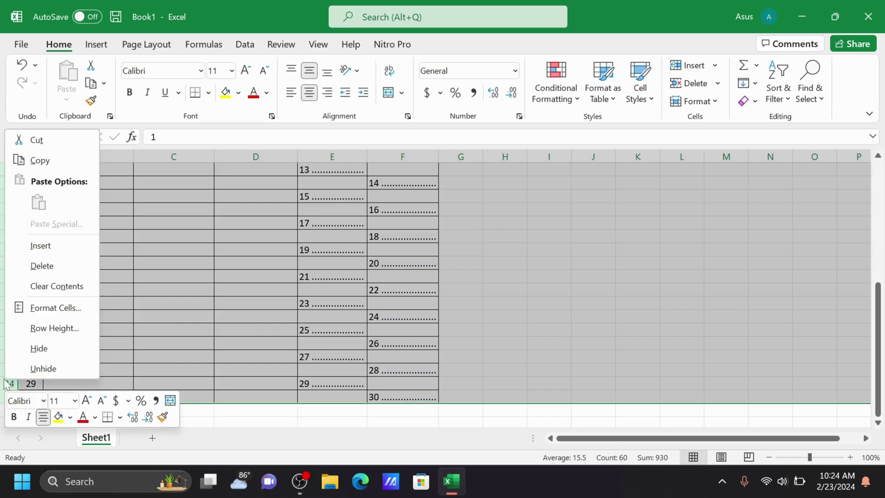
{"action": "left_click", "coordinate": [52, 328]}
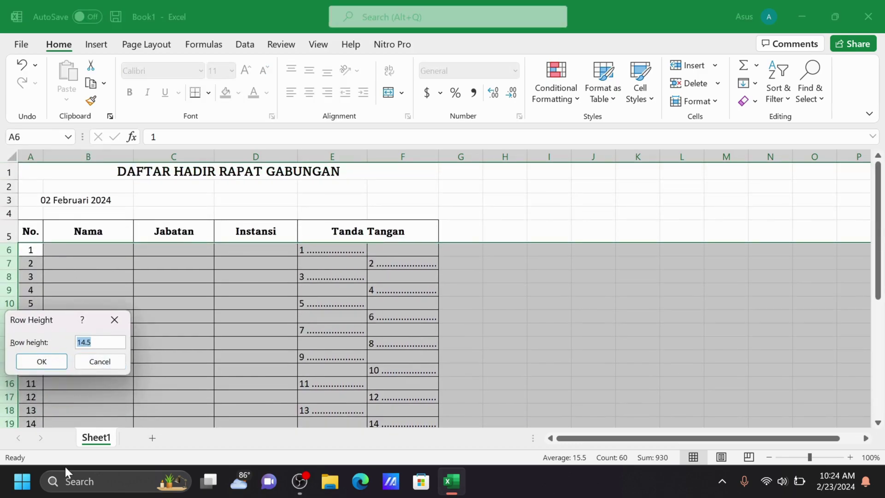
{"action": "type", "text": "20"}
{"action": "key", "text": "Return"}
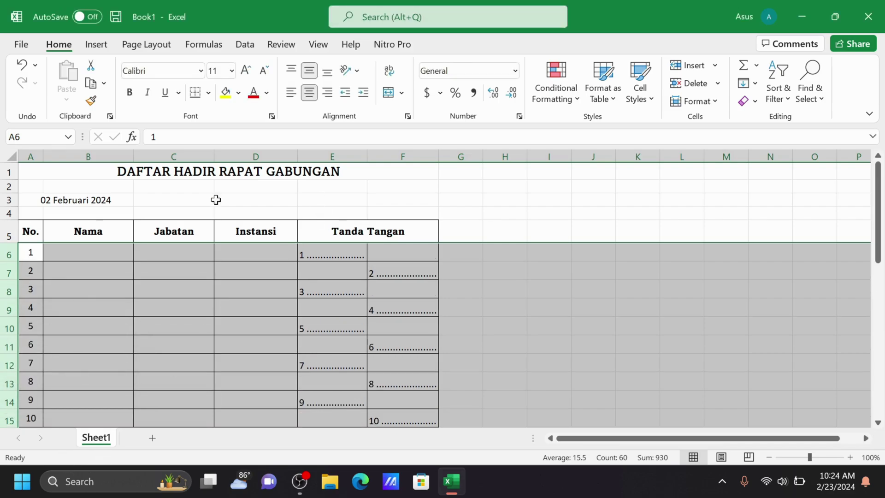
{"action": "left_click_drag", "start_coordinate": [388, 299], "coordinate": [385, 300]}
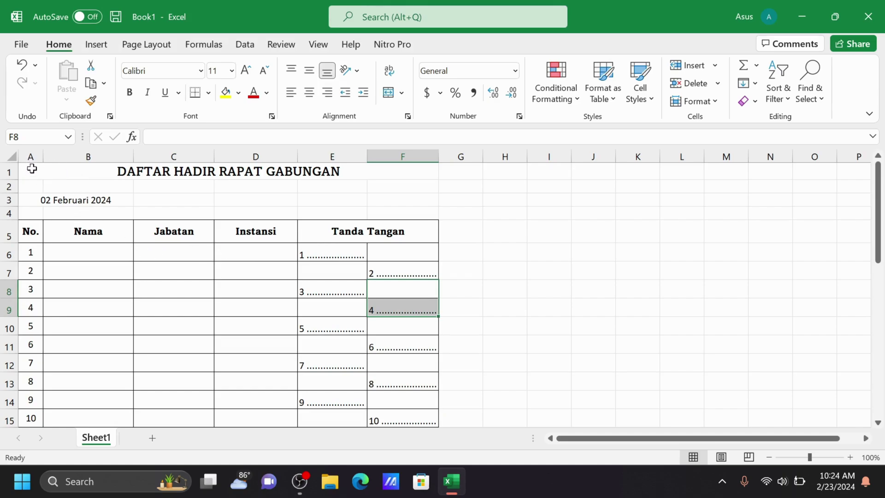
Give columns A to F one uniform, wider column width and narrow the No. column A to roughly half of it
{"action": "left_click_drag", "start_coordinate": [30, 157], "coordinate": [396, 154]}
{"action": "right_click", "coordinate": [394, 157]}
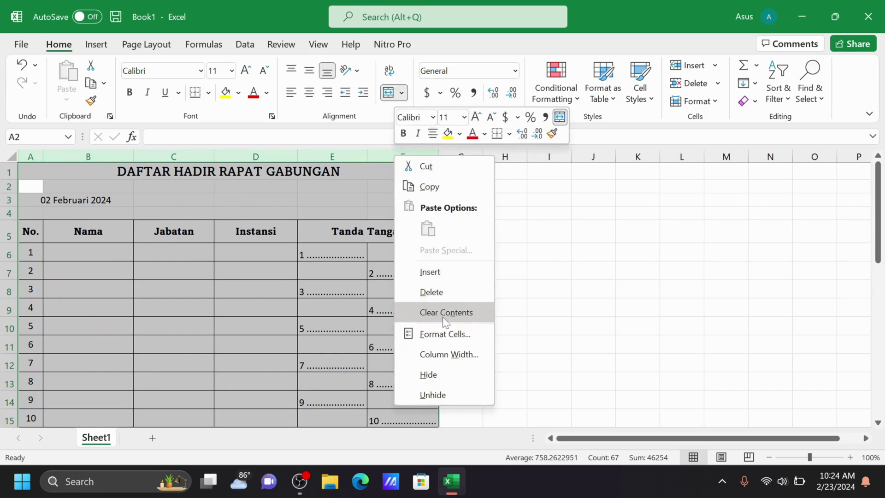
{"action": "left_click", "coordinate": [461, 355]}
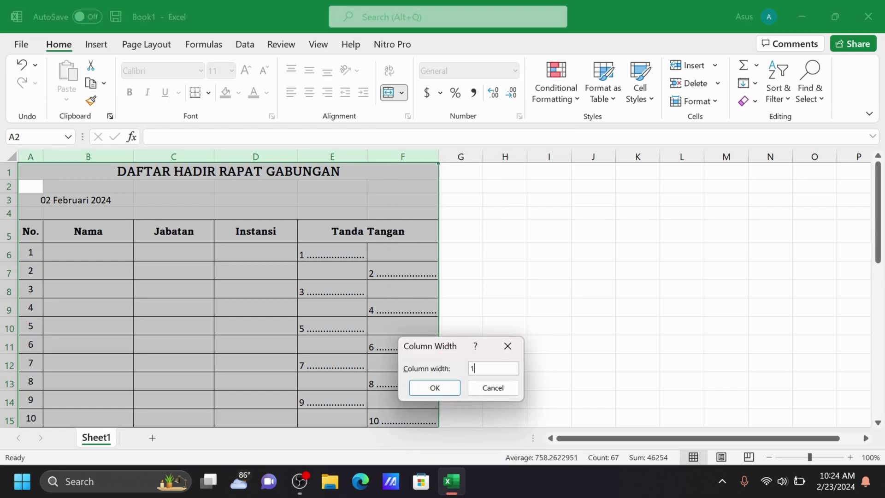
{"action": "key", "text": "Return"}
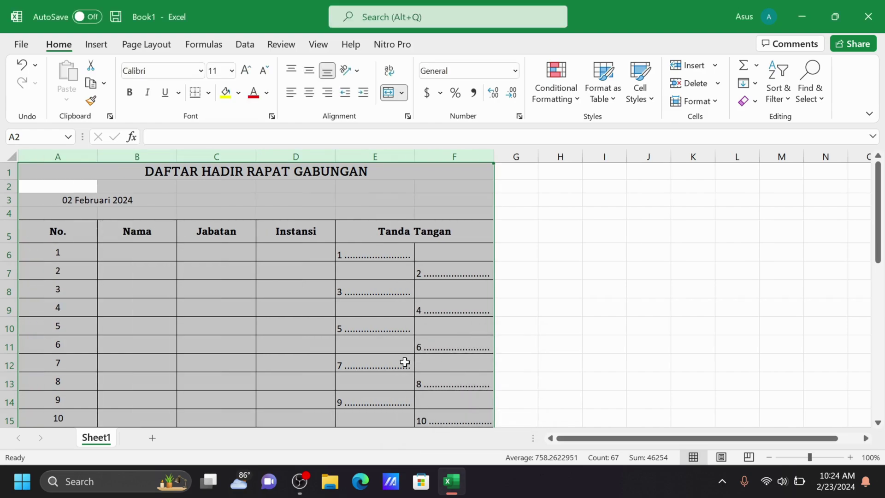
{"action": "left_click", "coordinate": [194, 306]}
{"action": "left_click_drag", "start_coordinate": [97, 157], "coordinate": [57, 156]}
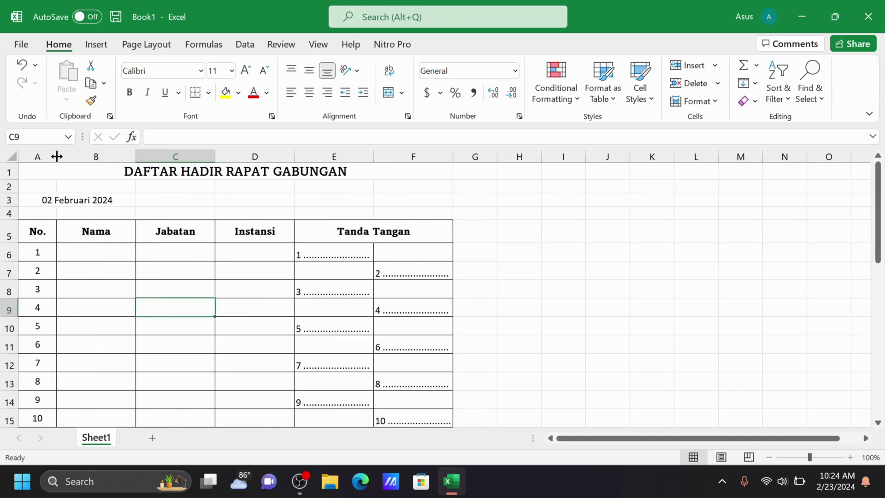
Remove the inside horizontal and vertical borders from the signature cells E6:F35, keeping only the outline, and check the table
{"action": "left_click", "coordinate": [332, 295]}
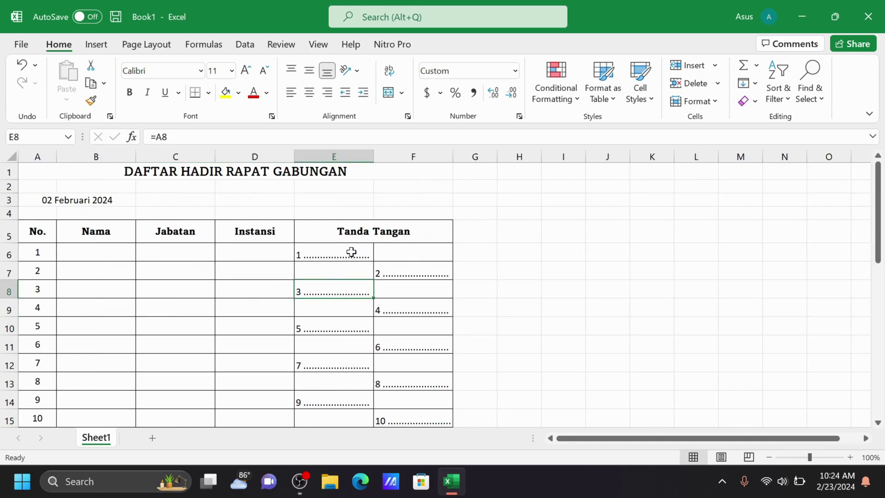
{"action": "left_click_drag", "start_coordinate": [351, 251], "coordinate": [394, 389]}
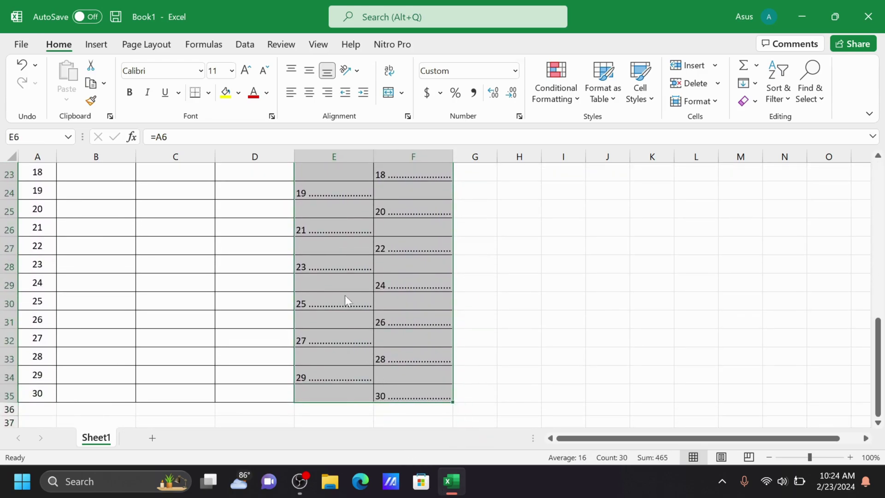
{"action": "right_click", "coordinate": [346, 297]}
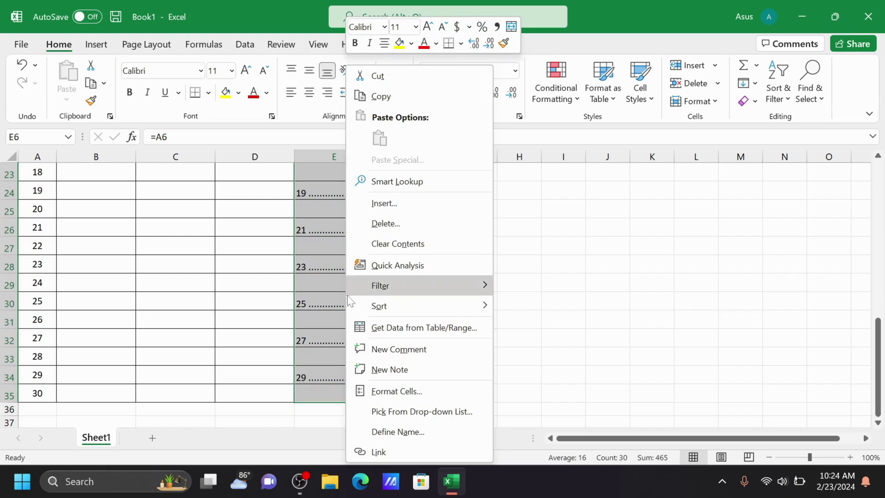
{"action": "left_click", "coordinate": [414, 392]}
{"action": "left_click", "coordinate": [387, 140]}
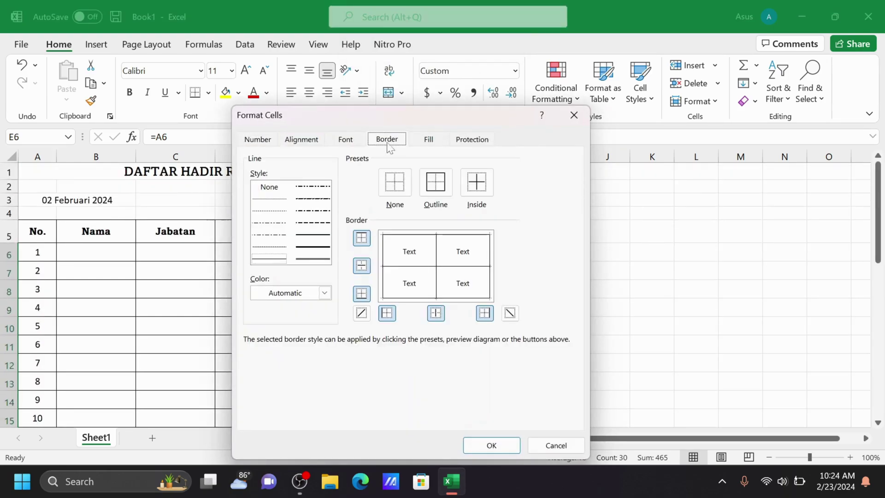
{"action": "left_click", "coordinate": [432, 275]}
{"action": "left_click", "coordinate": [431, 268]}
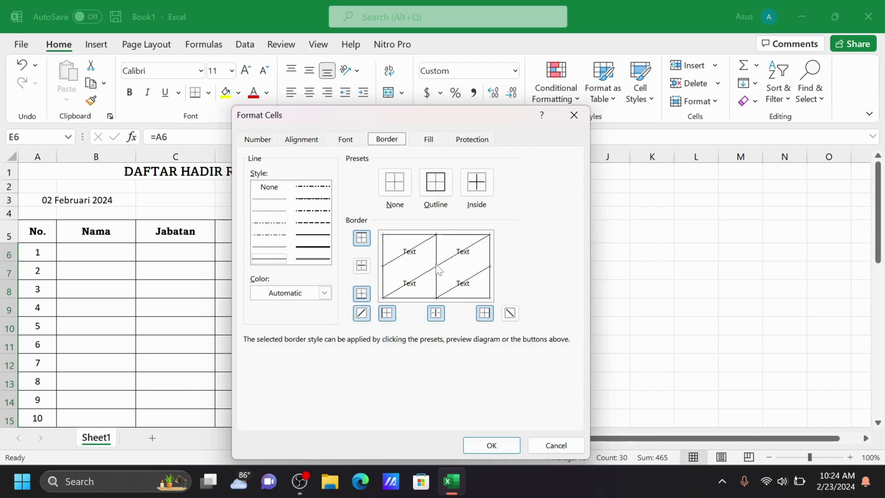
{"action": "left_click", "coordinate": [437, 266]}
{"action": "left_click", "coordinate": [447, 268]}
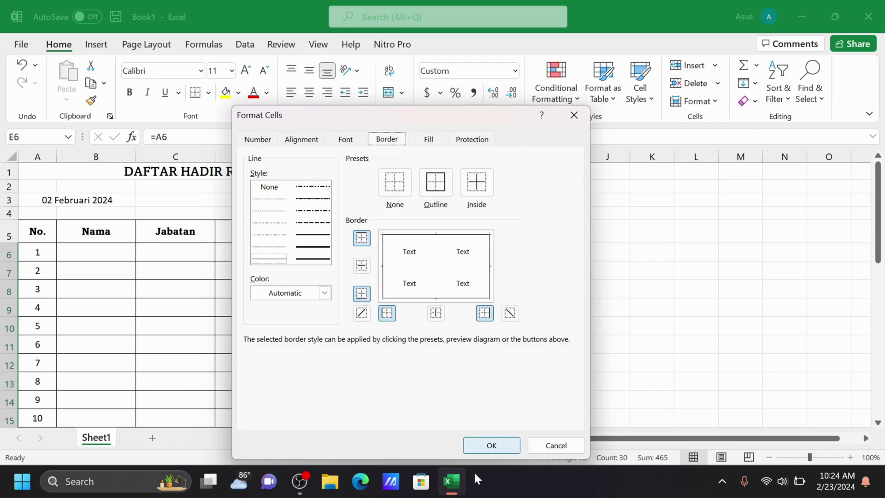
{"action": "left_click", "coordinate": [491, 446]}
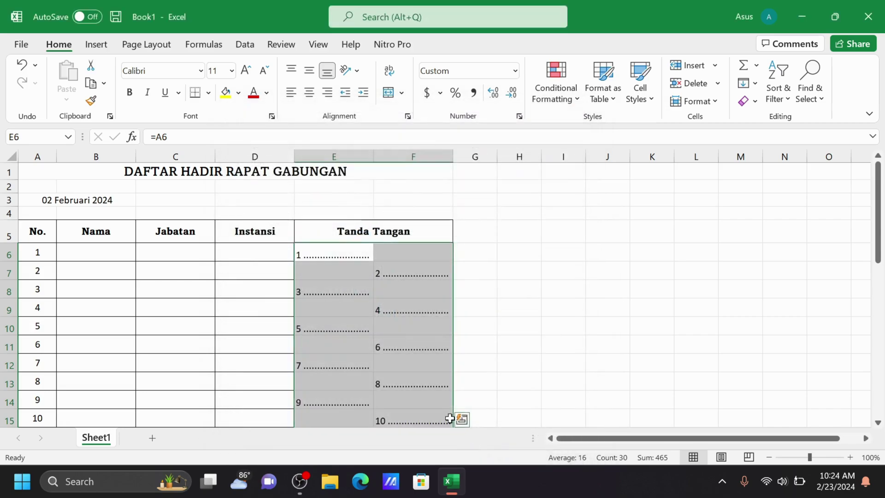
{"action": "left_click", "coordinate": [404, 291]}
{"action": "scroll", "coordinate": [425, 269], "scroll_direction": "down", "scroll_amount": 13}
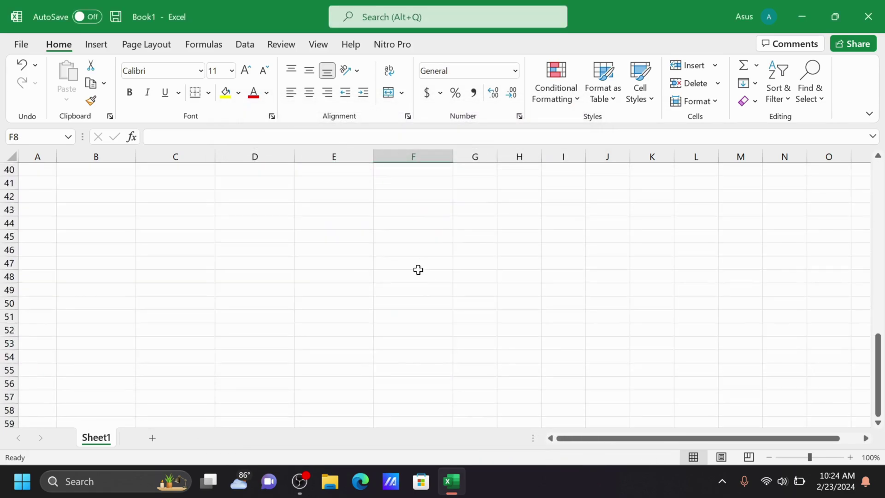
{"action": "scroll", "coordinate": [417, 269], "scroll_direction": "up", "scroll_amount": 13}
{"action": "left_click", "coordinate": [253, 199]}
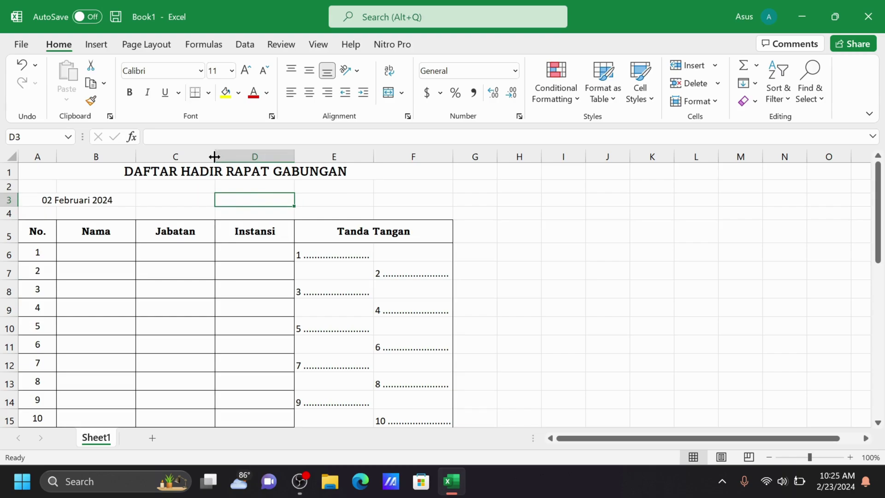
Widen the Nama, Jabatan and Instansi columns B to D to one uniform column width
{"action": "left_click_drag", "start_coordinate": [97, 159], "coordinate": [244, 169]}
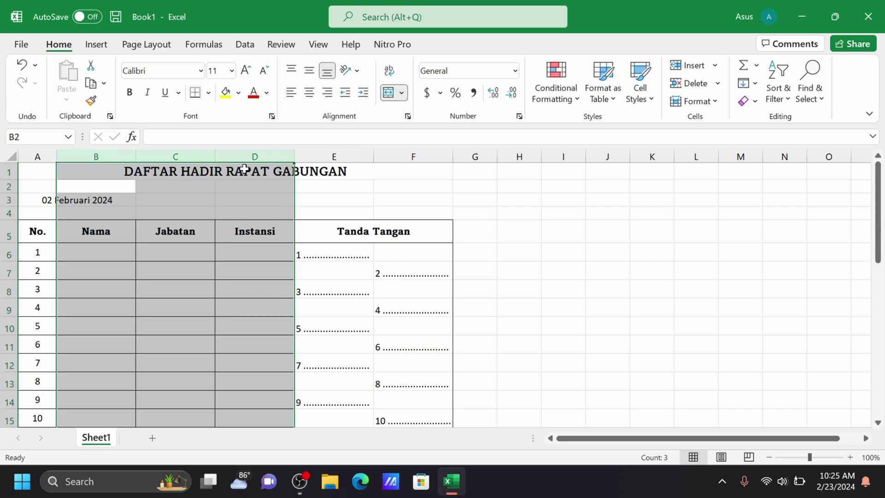
{"action": "right_click", "coordinate": [182, 151]}
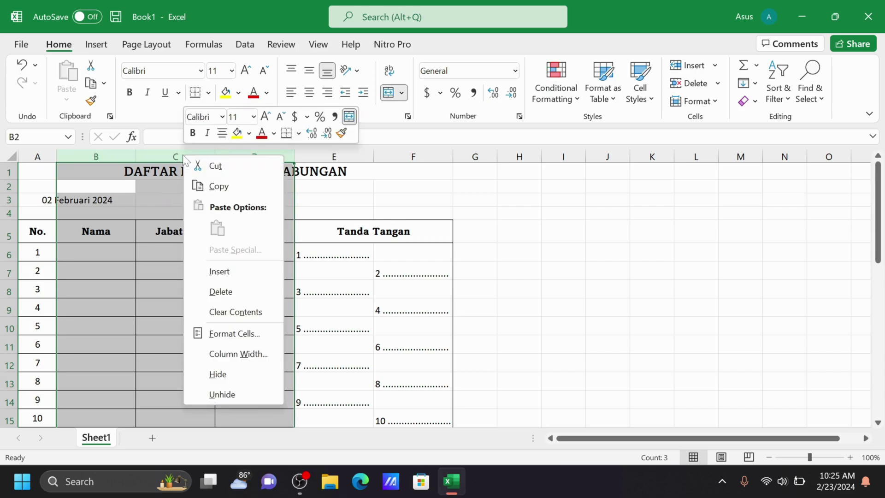
{"action": "left_click", "coordinate": [238, 354]}
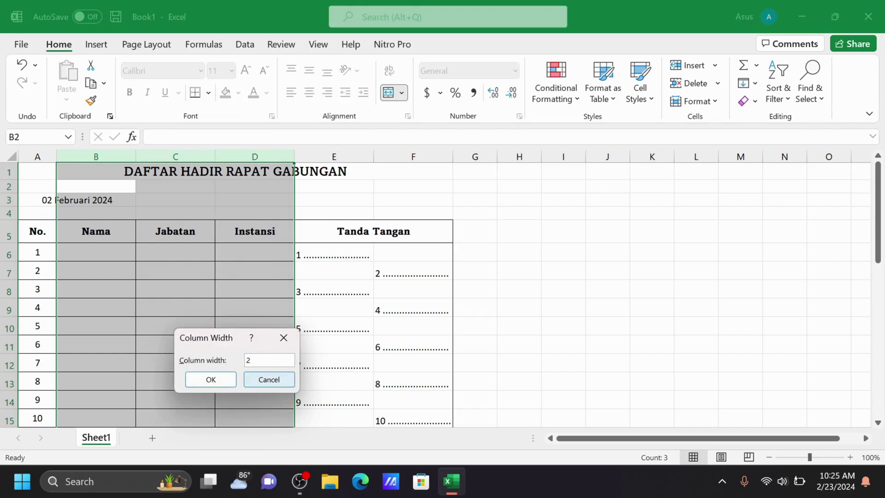
{"action": "key", "text": "Return"}
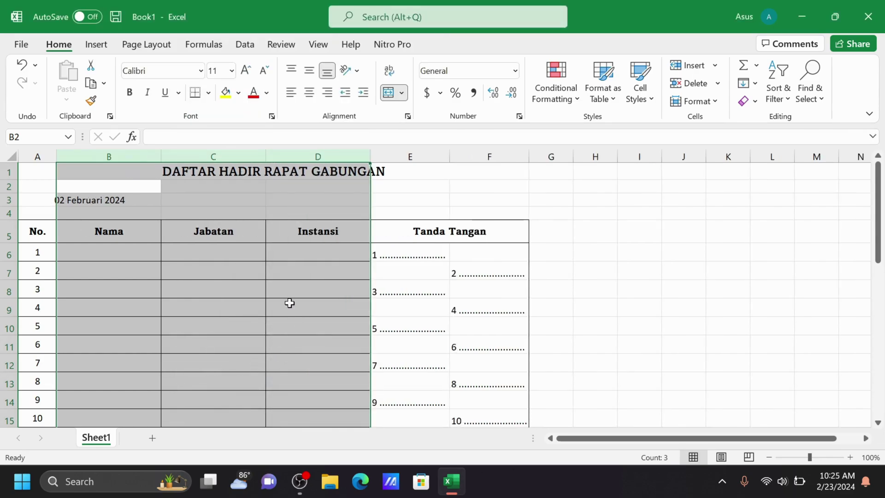
{"action": "left_click", "coordinate": [598, 295]}
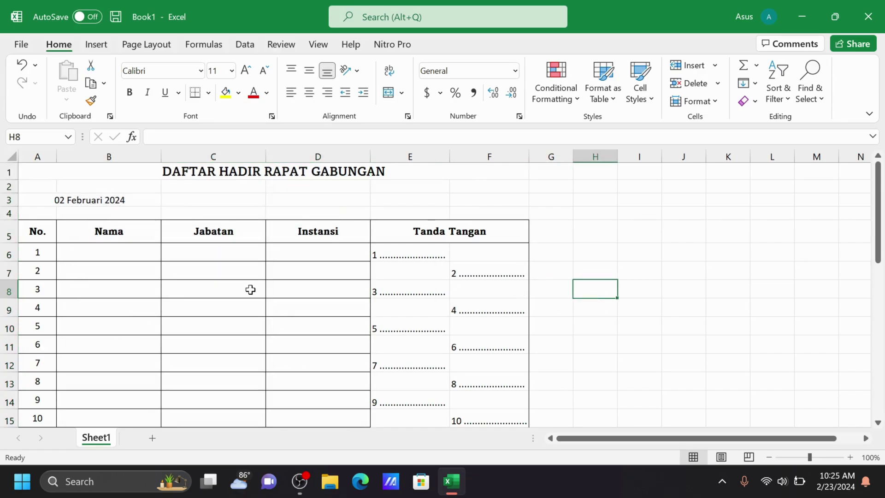
{"action": "scroll", "coordinate": [257, 290], "scroll_direction": "down", "scroll_amount": 2}
{"action": "scroll", "coordinate": [255, 286], "scroll_direction": "up", "scroll_amount": 2}
Put a thick outside border around the whole attendance table A5:F35
{"action": "left_click_drag", "start_coordinate": [56, 243], "coordinate": [498, 367]}
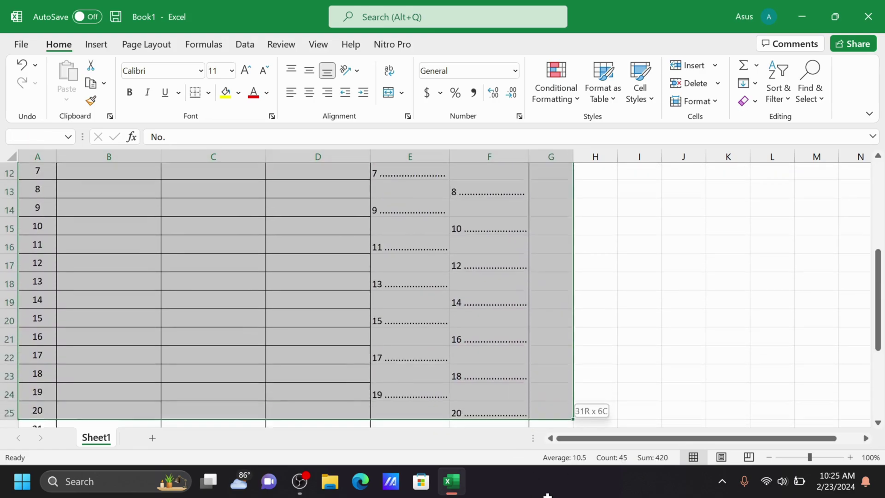
{"action": "left_click_drag", "start_coordinate": [547, 496], "coordinate": [507, 397]}
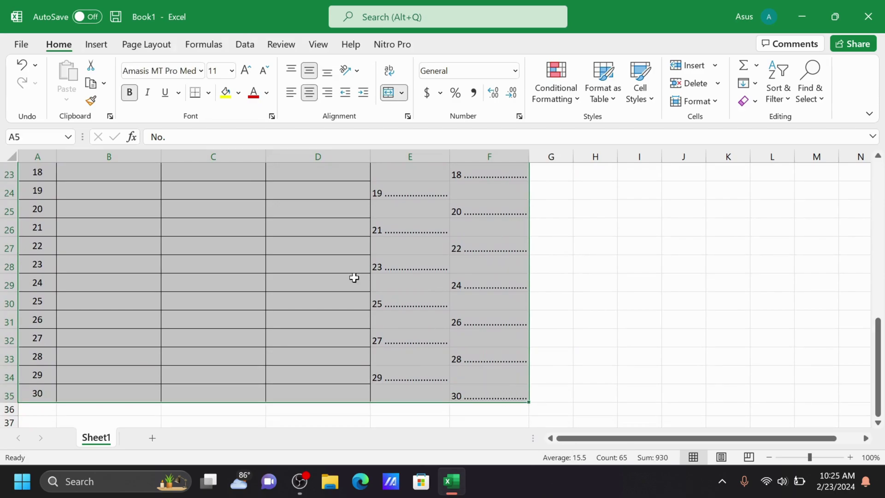
{"action": "left_click", "coordinate": [209, 93]}
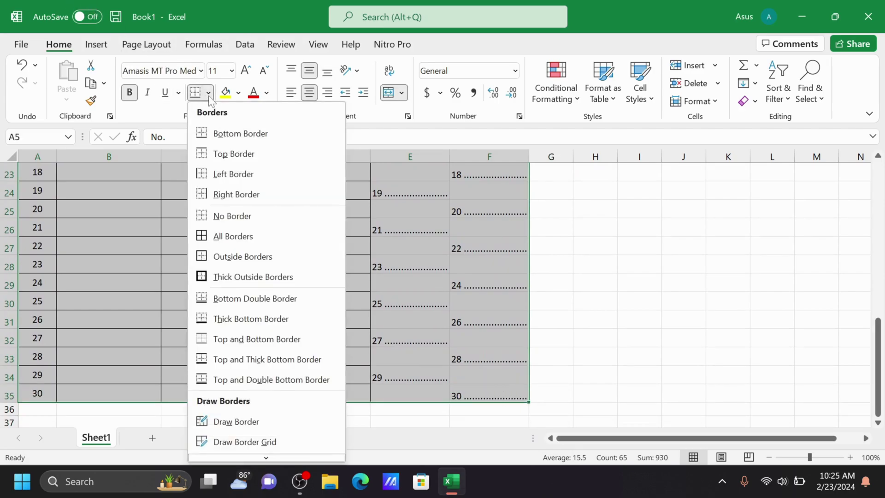
{"action": "left_click", "coordinate": [209, 276]}
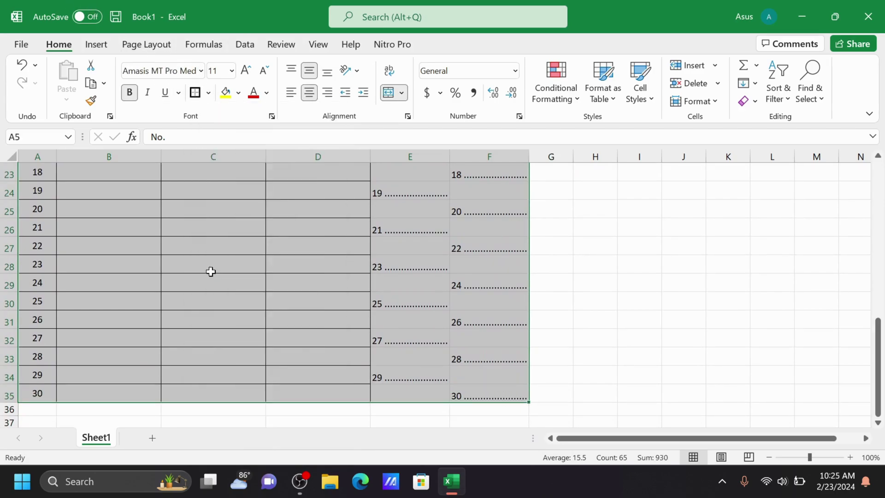
{"action": "scroll", "coordinate": [210, 270], "scroll_direction": "up", "scroll_amount": 7}
{"action": "left_click_drag", "start_coordinate": [550, 249], "coordinate": [528, 269]}
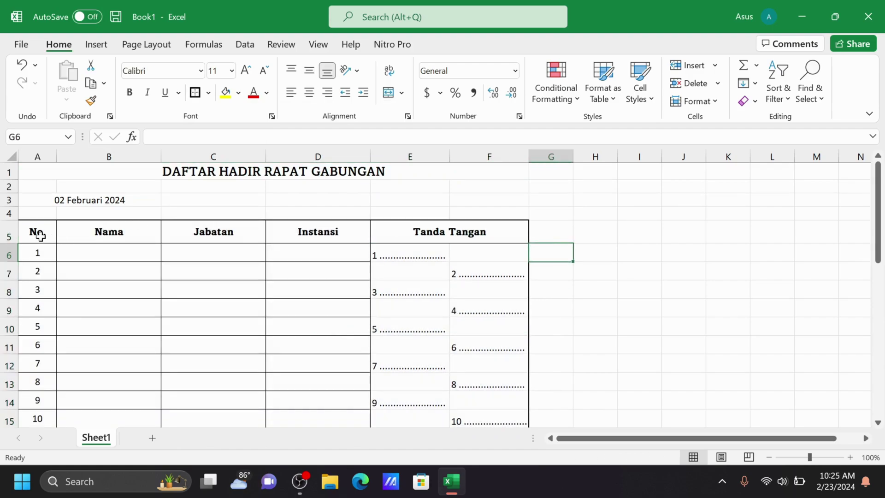
Apply a thick outside border to the header row A5:F5 and check the table
{"action": "mouse_move", "coordinate": [37, 233]}
{"action": "left_mouse_down"}
{"action": "mouse_move", "coordinate": [488, 259]}
{"action": "mouse_move", "coordinate": [498, 237]}
{"action": "left_mouse_up"}
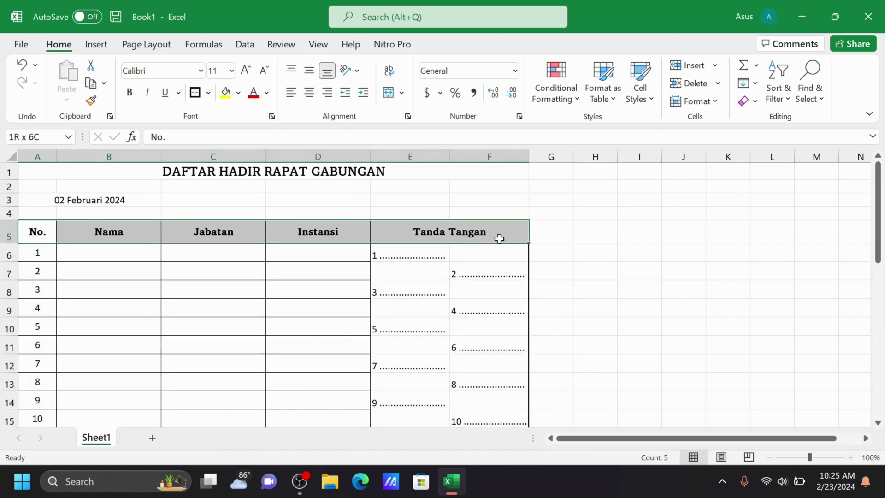
{"action": "left_click", "coordinate": [197, 293]}
{"action": "scroll", "coordinate": [189, 258], "scroll_direction": "down", "scroll_amount": 5}
{"action": "scroll", "coordinate": [191, 240], "scroll_direction": "up", "scroll_amount": 5}
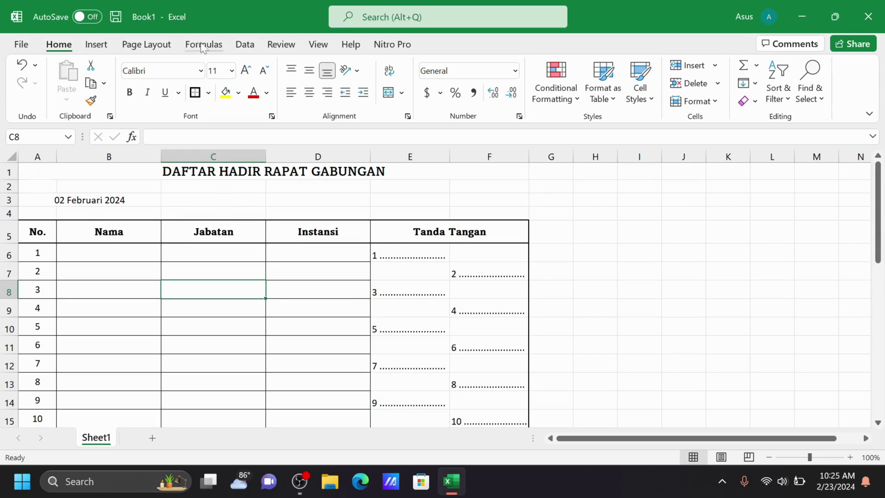
Hide the worksheet gridlines and check the bordered table from end to end
{"action": "left_click", "coordinate": [146, 45]}
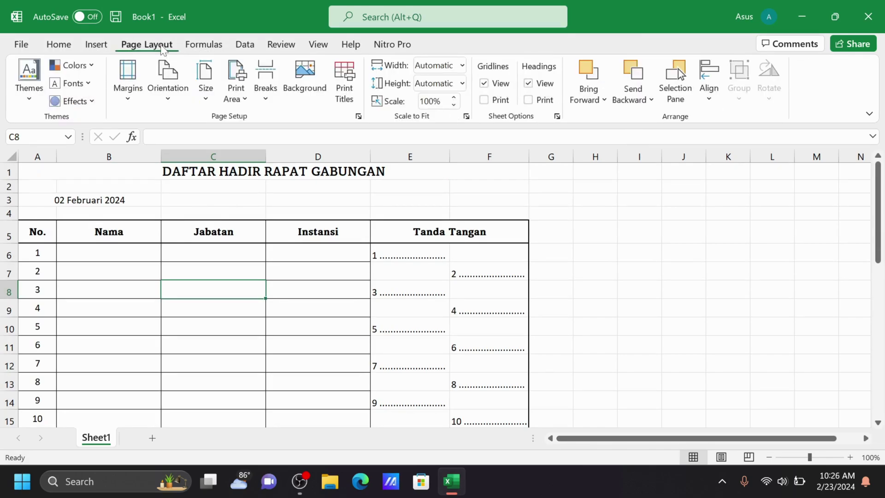
{"action": "left_click", "coordinate": [484, 84]}
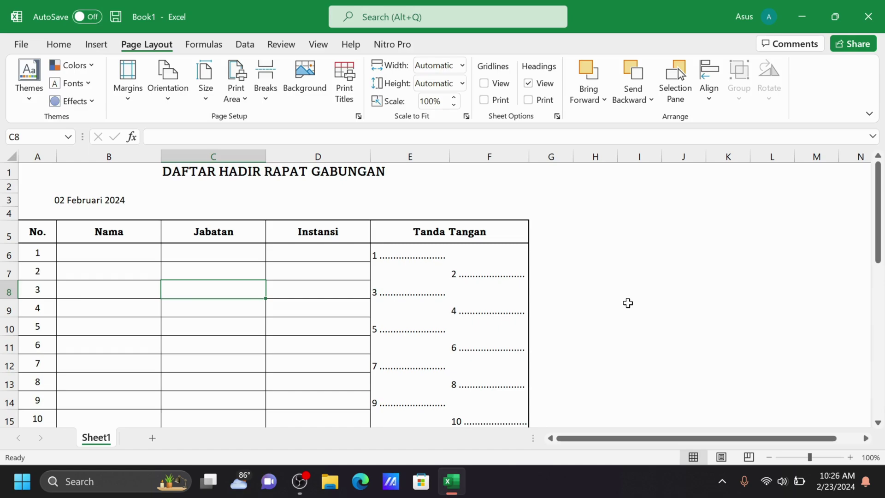
{"action": "scroll", "coordinate": [613, 291], "scroll_direction": "down", "scroll_amount": 11}
{"action": "scroll", "coordinate": [606, 269], "scroll_direction": "up", "scroll_amount": 8}
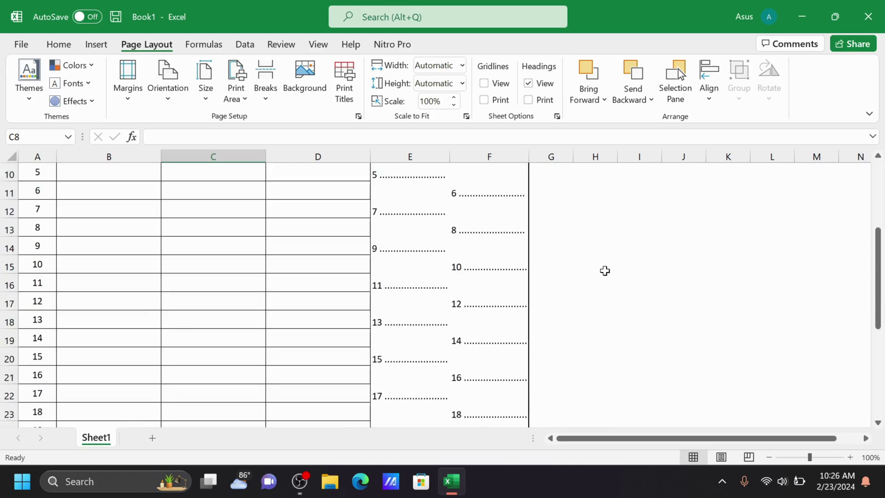
{"action": "scroll", "coordinate": [605, 271], "scroll_direction": "up", "scroll_amount": 3}
{"action": "left_click", "coordinate": [553, 270]}
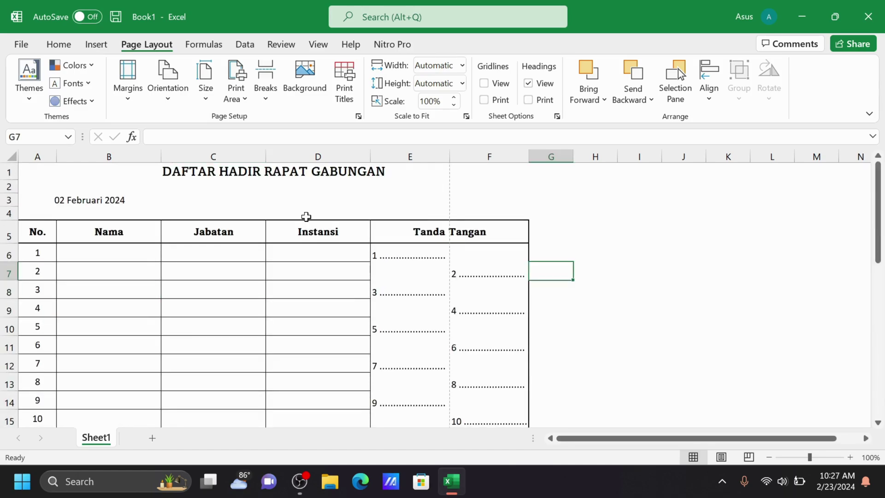
Preview the printout of the attendance list to check how its columns fit the page
{"action": "left_click", "coordinate": [20, 46]}
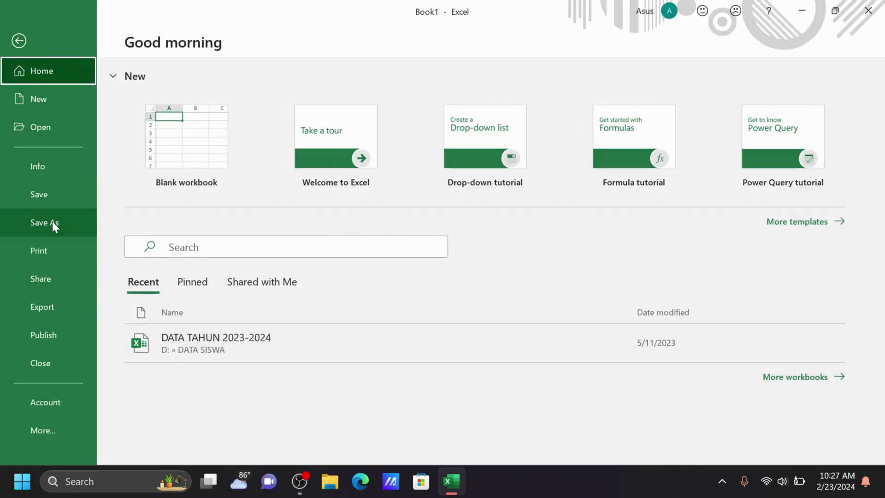
{"action": "left_click", "coordinate": [54, 251]}
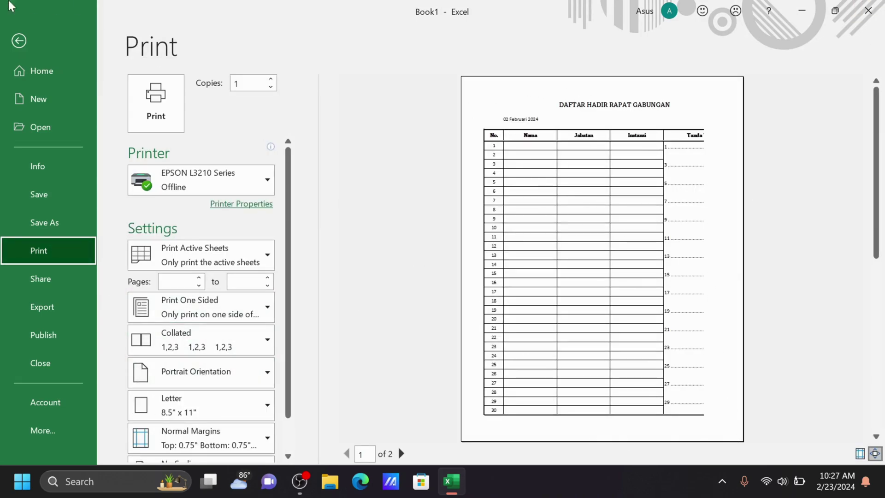
{"action": "left_click", "coordinate": [19, 40]}
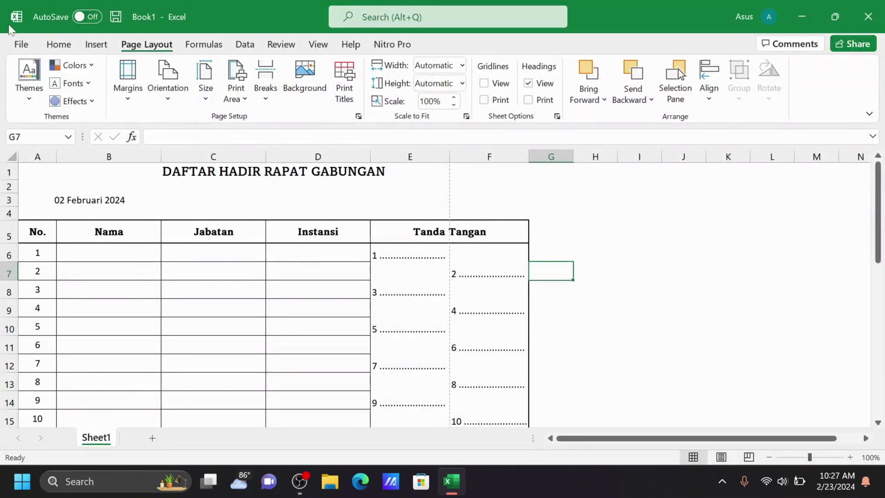
{"action": "left_click", "coordinate": [58, 44]}
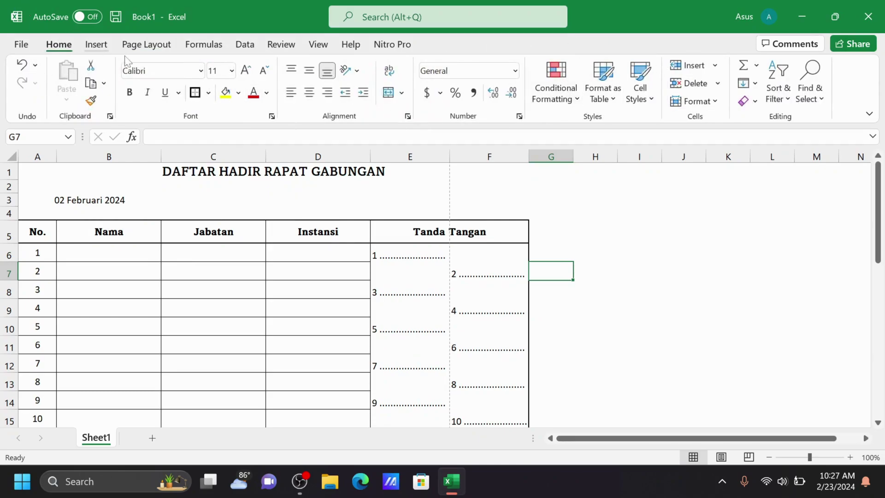
Reduce the print scale to 85% so that all columns through F fit on one page width
{"action": "left_click", "coordinate": [160, 46]}
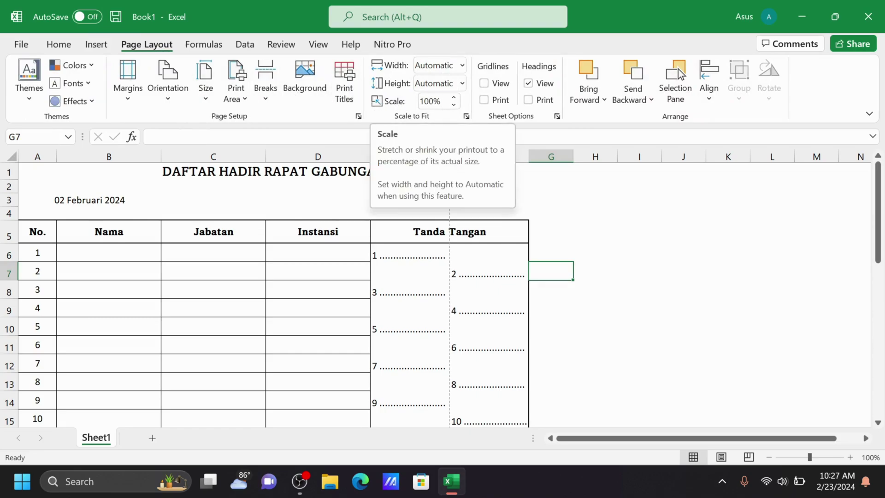
{"action": "left_click", "coordinate": [455, 105]}
{"action": "left_click", "coordinate": [454, 105]}
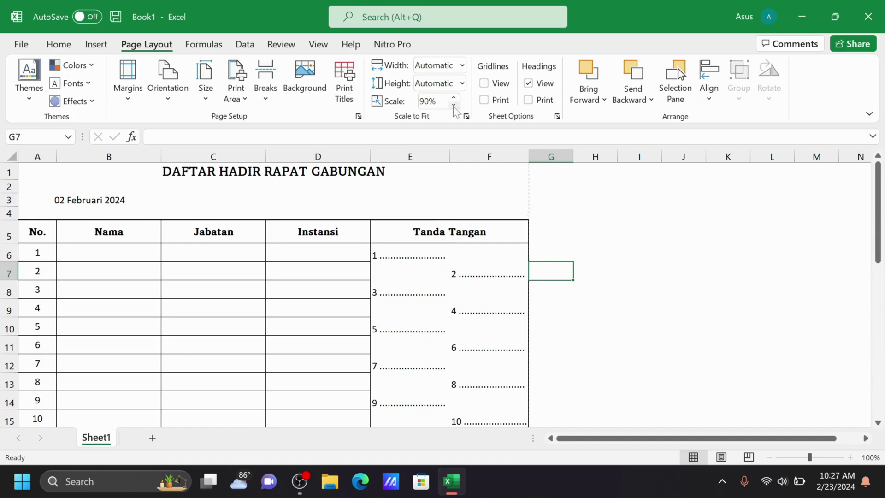
{"action": "left_click", "coordinate": [454, 106]}
{"action": "left_click", "coordinate": [454, 106]}
{"action": "left_click", "coordinate": [455, 98]}
{"action": "left_click", "coordinate": [570, 216]}
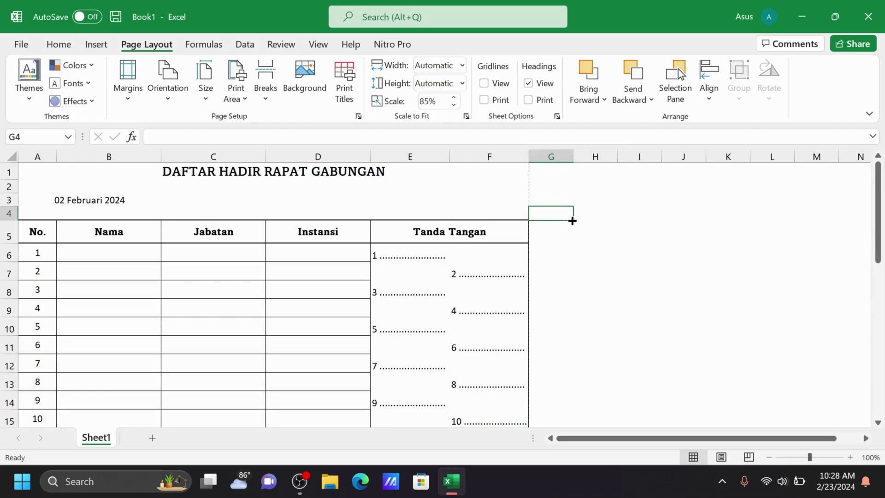
{"action": "left_click", "coordinate": [488, 198]}
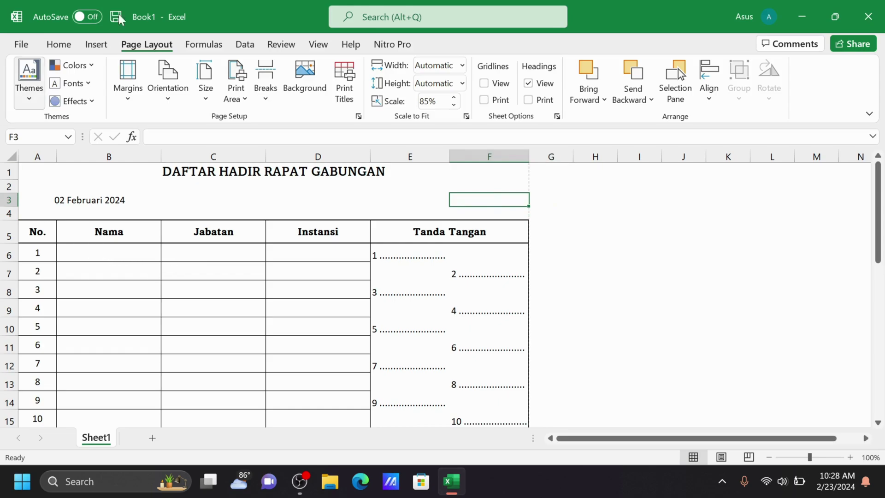
Preview the scaled attendance list's printout and inspect the page breaks below the table
{"action": "left_click", "coordinate": [20, 46]}
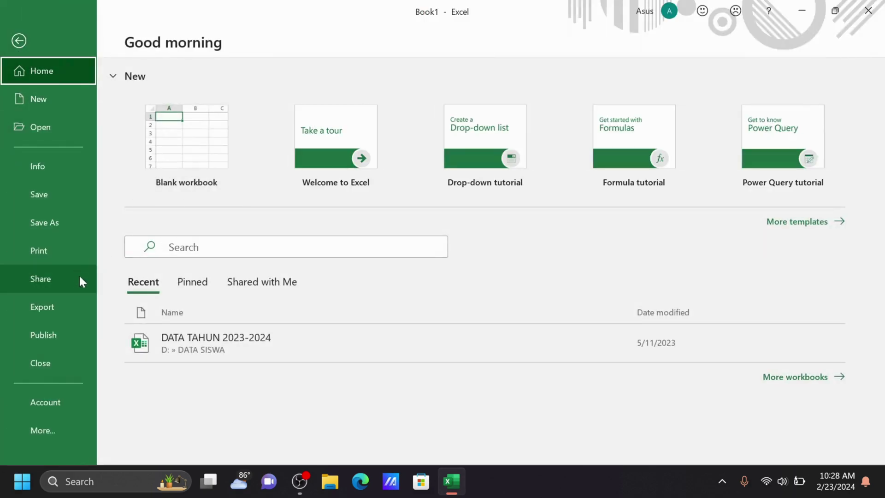
{"action": "left_click", "coordinate": [55, 252]}
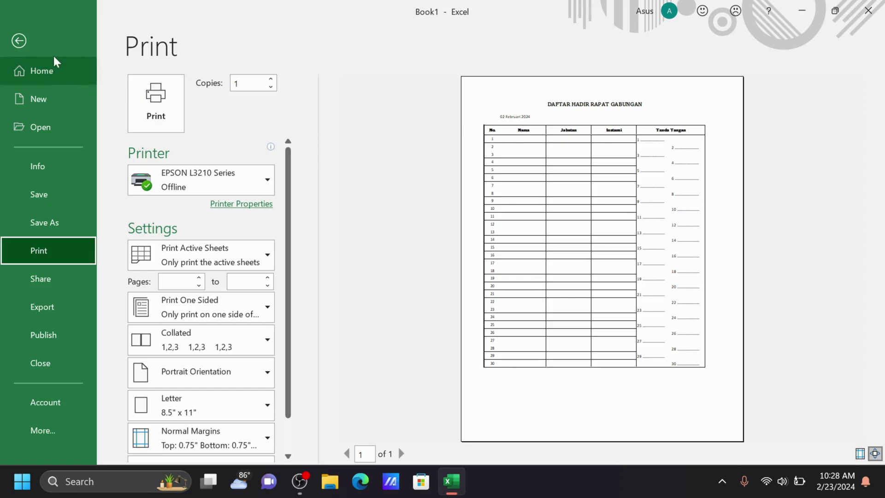
{"action": "left_click", "coordinate": [18, 41]}
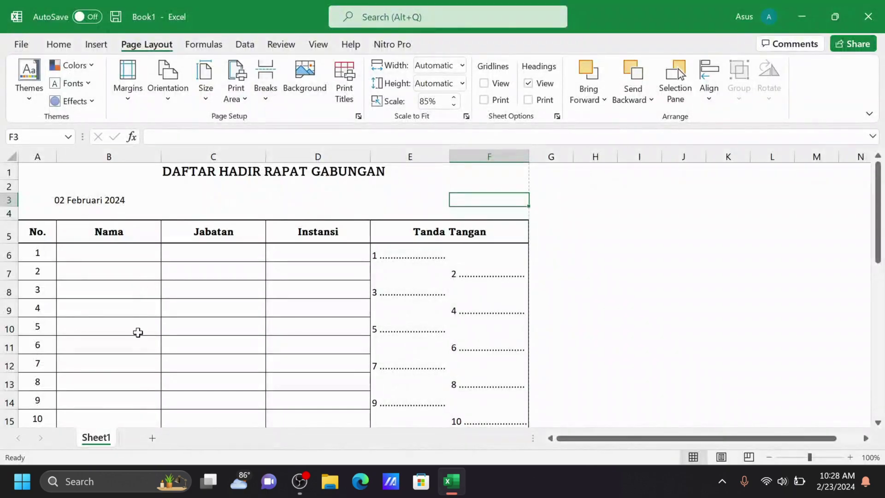
{"action": "left_click", "coordinate": [90, 304]}
{"action": "scroll", "coordinate": [242, 245], "scroll_direction": "down", "scroll_amount": 6}
{"action": "scroll", "coordinate": [241, 245], "scroll_direction": "down", "scroll_amount": 9}
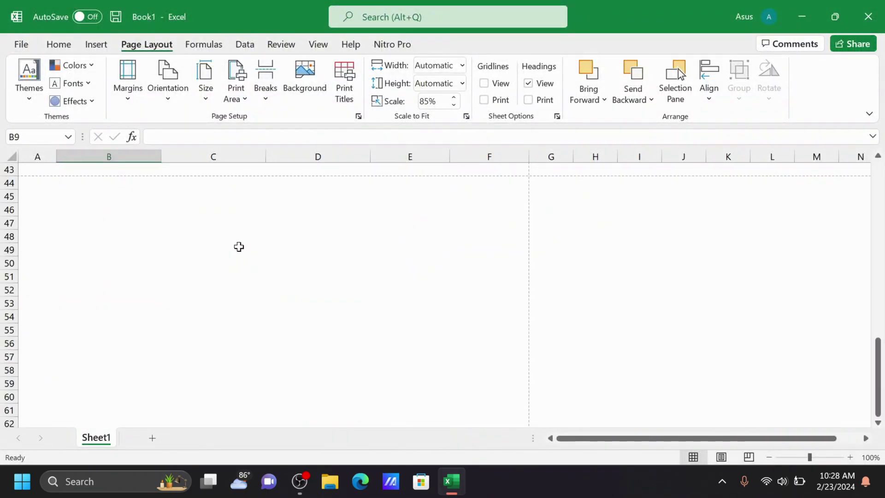
{"action": "scroll", "coordinate": [237, 247], "scroll_direction": "up", "scroll_amount": 15}
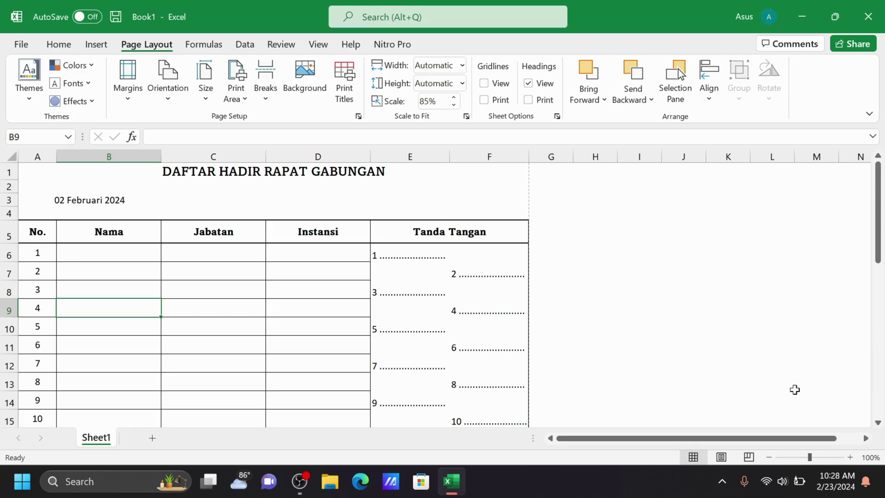
Zoom the worksheet out to 44% and show the gridlines again
{"action": "left_click_drag", "start_coordinate": [809, 457], "coordinate": [789, 458]}
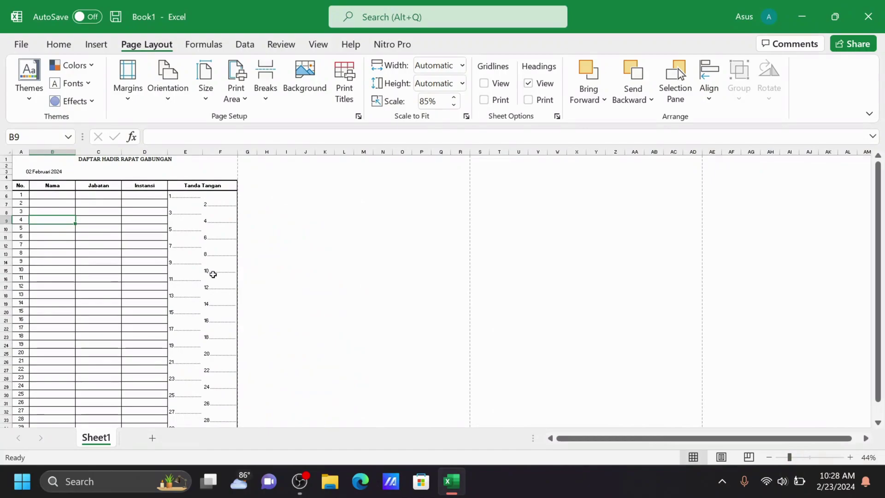
{"action": "scroll", "coordinate": [219, 285], "scroll_direction": "down", "scroll_amount": 5}
{"action": "scroll", "coordinate": [209, 292], "scroll_direction": "up", "scroll_amount": 5}
{"action": "left_click", "coordinate": [484, 88]}
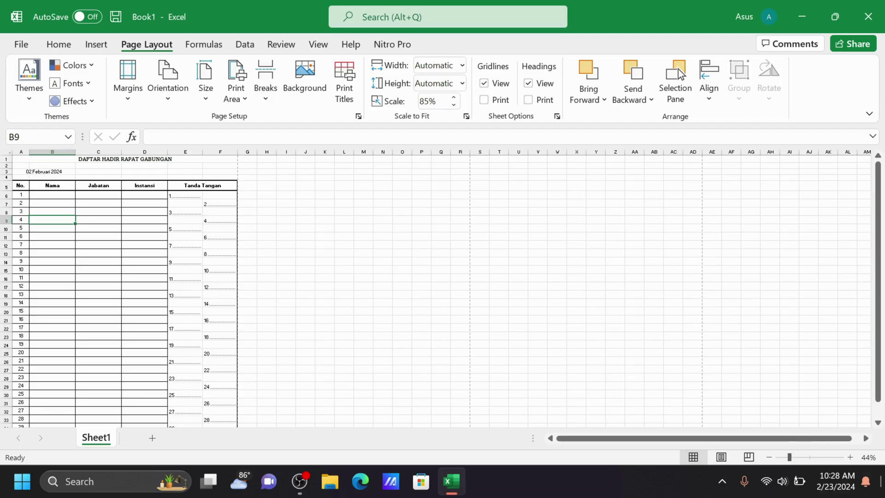
Minimize the workbook window and refresh the desktop
{"action": "left_click", "coordinate": [803, 17]}
{"action": "left_click", "coordinate": [372, 101]}
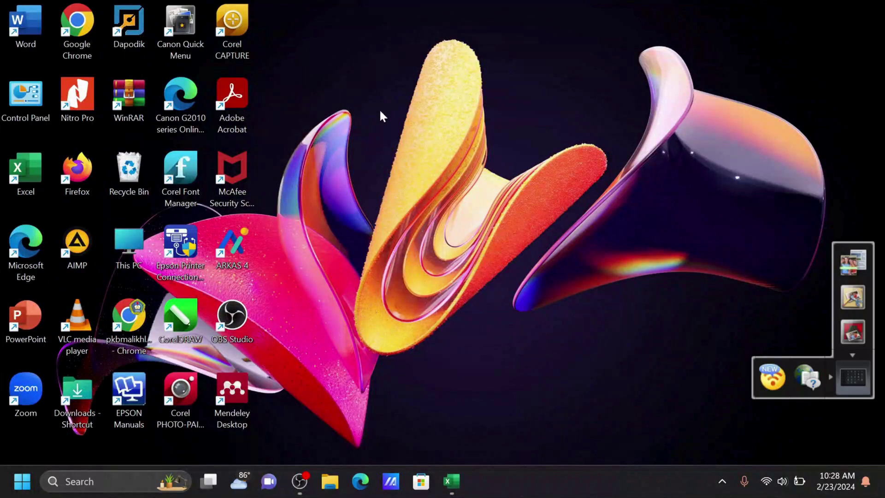
{"action": "right_click", "coordinate": [402, 146]}
{"action": "left_click", "coordinate": [422, 199]}
{"action": "right_click", "coordinate": [444, 213]}
{"action": "left_click", "coordinate": [458, 233]}
{"action": "right_click", "coordinate": [458, 231]}
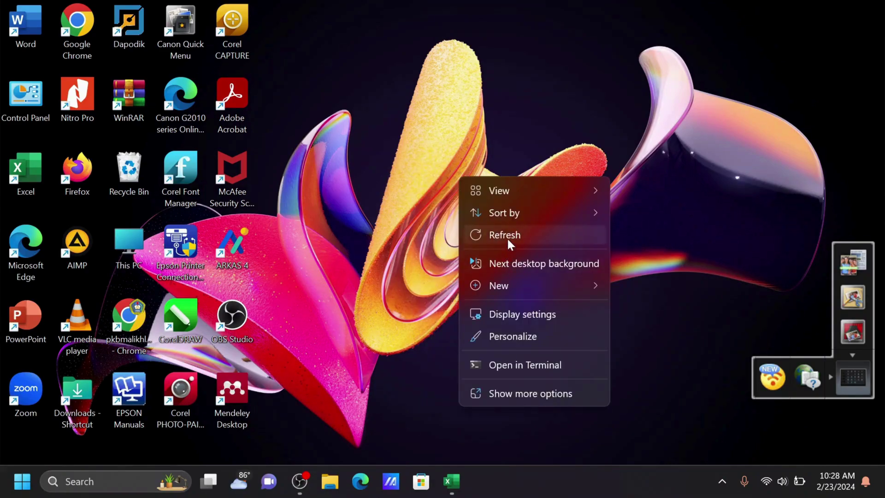
{"action": "left_click", "coordinate": [507, 236]}
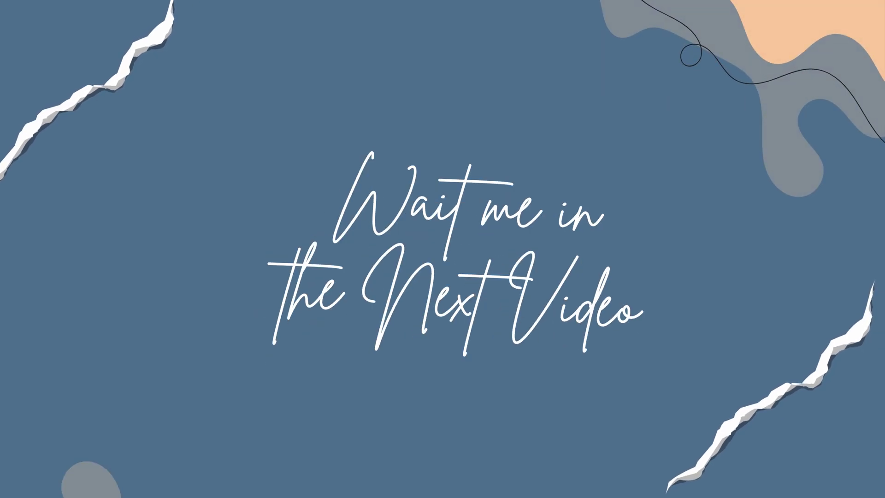